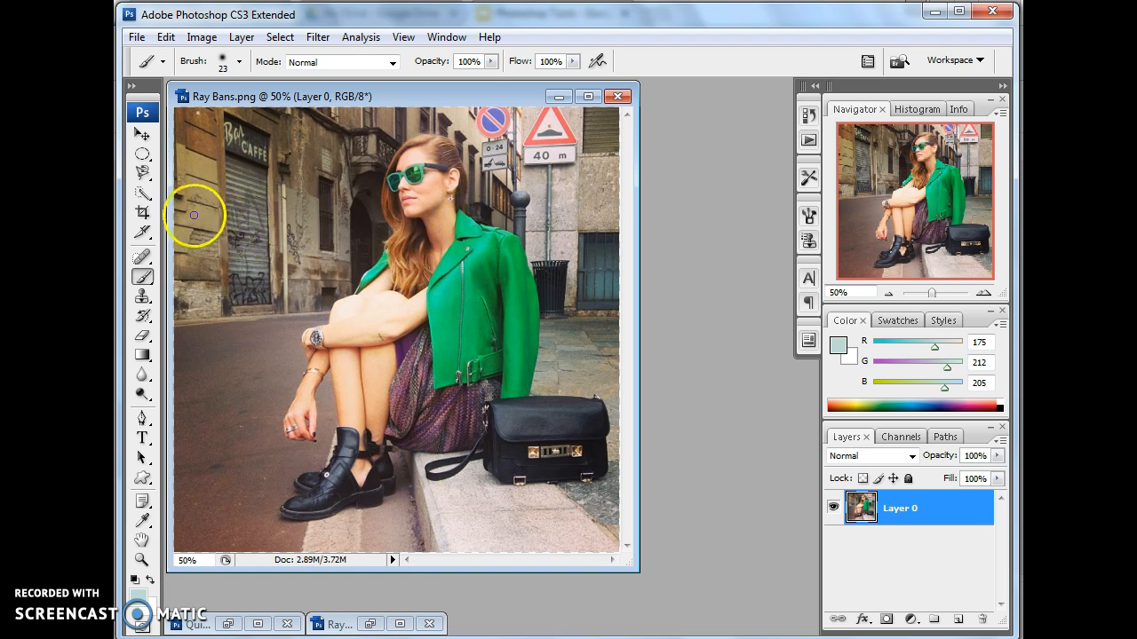
- Try selecting the green jacket and the sunglasses with the Quick Selection tool, and clear the selection
{"action": "left_click", "coordinate": [142, 194]}
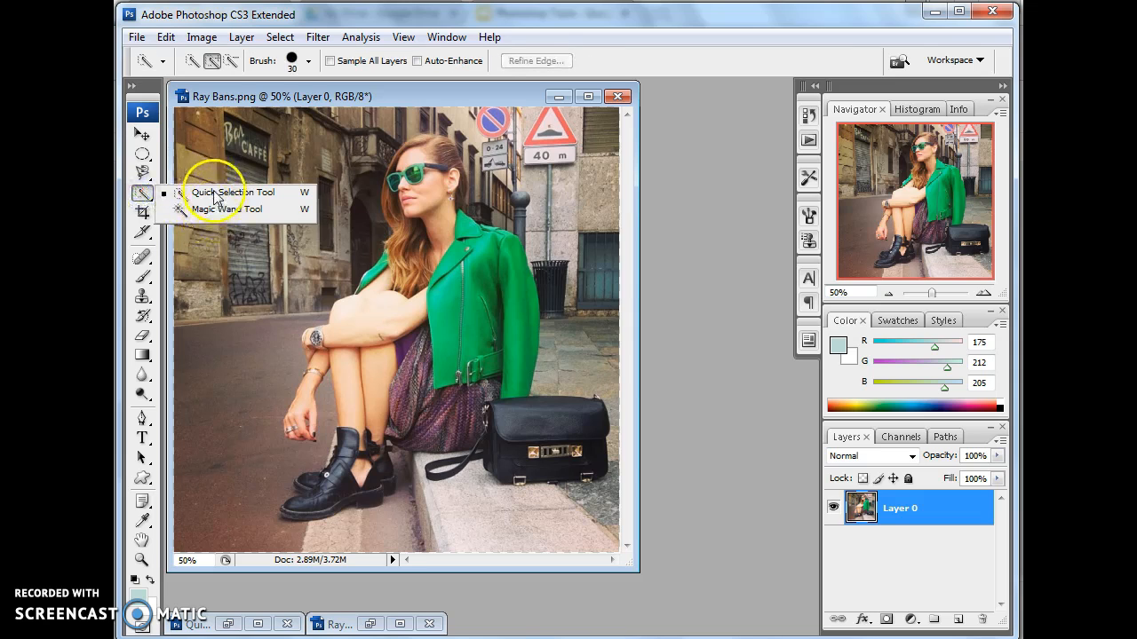
{"action": "left_click", "coordinate": [213, 194]}
{"action": "mouse_move", "coordinate": [451, 260]}
{"action": "left_mouse_down"}
{"action": "mouse_move", "coordinate": [464, 234]}
{"action": "mouse_move", "coordinate": [471, 240]}
{"action": "left_mouse_up"}
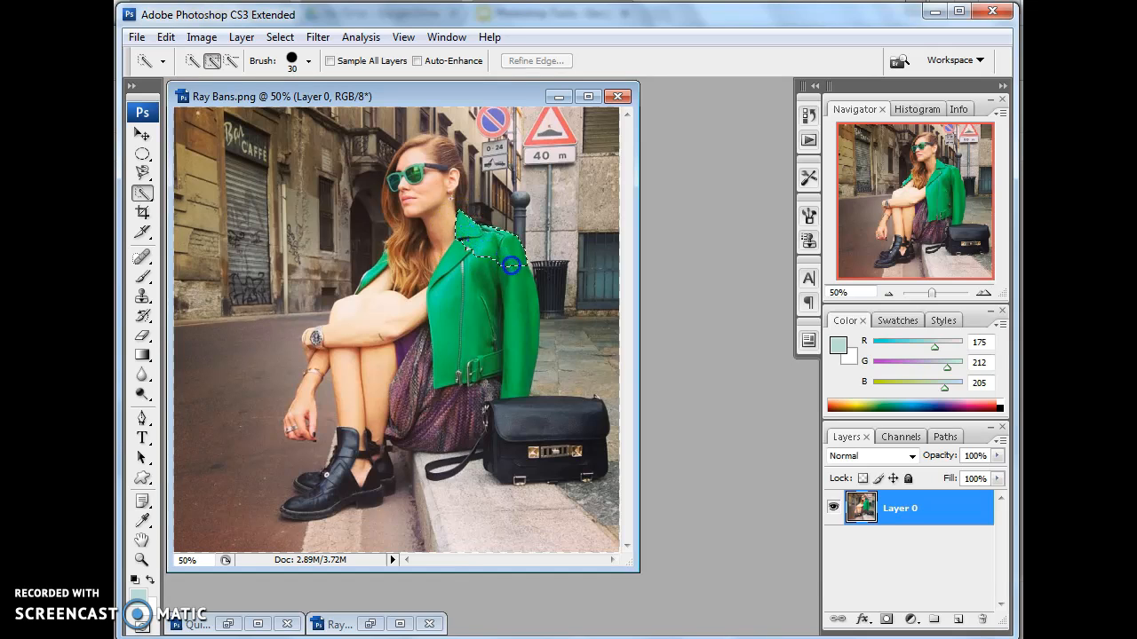
{"action": "left_click_drag", "start_coordinate": [518, 281], "coordinate": [521, 294]}
{"action": "left_click", "coordinate": [462, 325]}
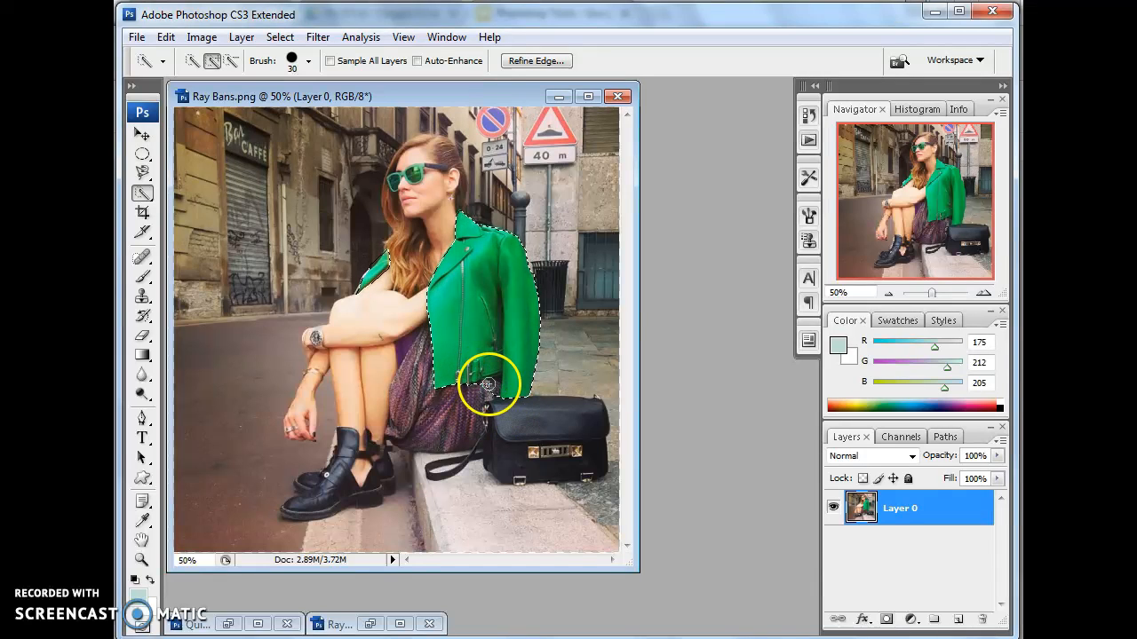
{"action": "key", "text": "alt"}
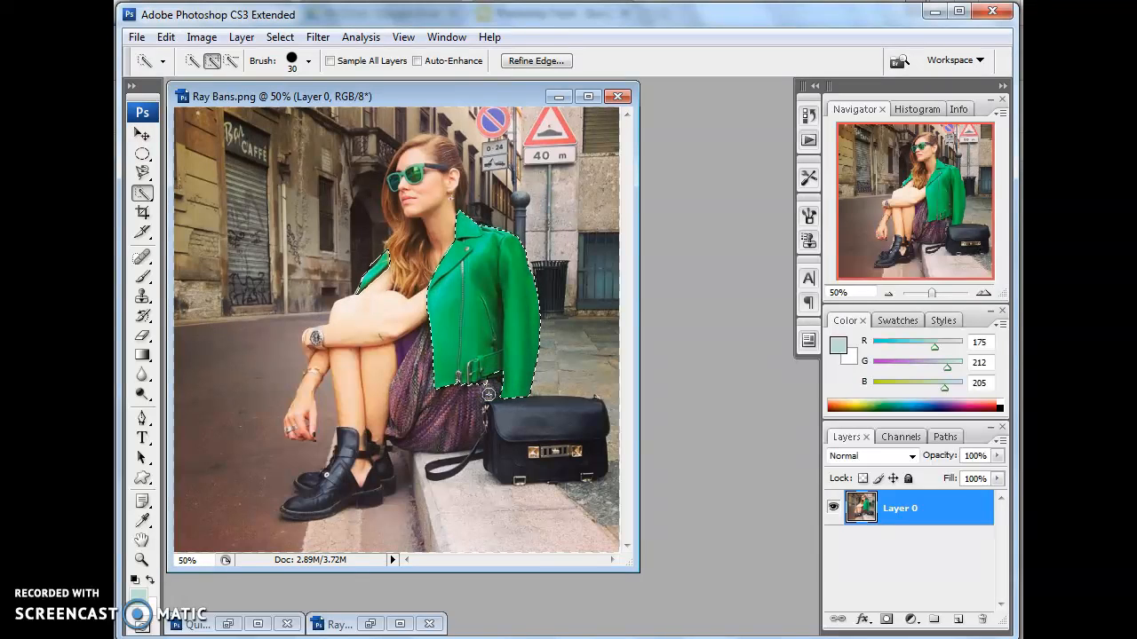
{"action": "mouse_move", "coordinate": [420, 258]}
{"action": "left_mouse_down"}
{"action": "mouse_move", "coordinate": [414, 173]}
{"action": "mouse_move", "coordinate": [422, 190]}
{"action": "mouse_move", "coordinate": [394, 180]}
{"action": "mouse_move", "coordinate": [454, 197]}
{"action": "left_mouse_up"}
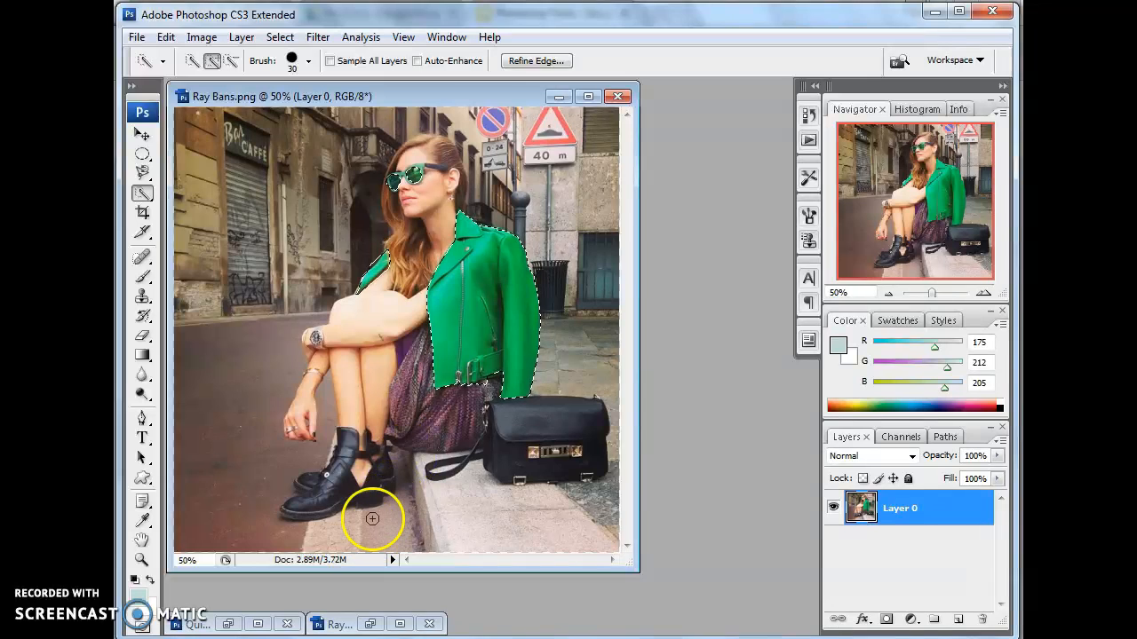
{"action": "key", "text": "ctrl+d"}
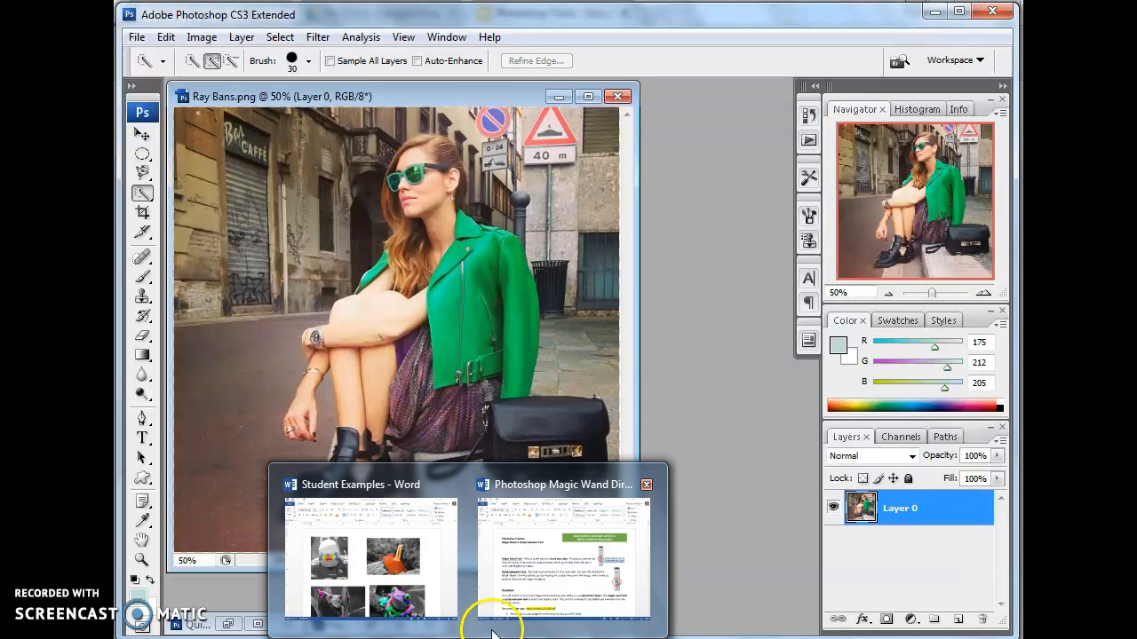
- Switch to the Photoshop Magic Wand Directions document in Word and read the tool descriptions and project directions
{"action": "left_click", "coordinate": [492, 632]}
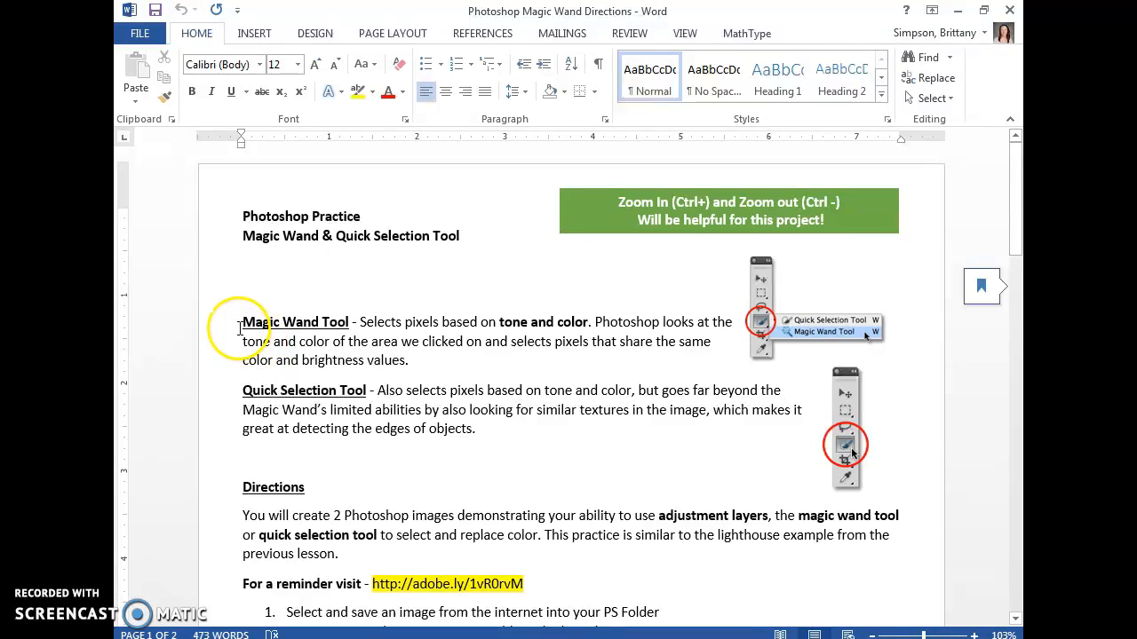
{"action": "left_click_drag", "start_coordinate": [243, 323], "coordinate": [484, 428]}
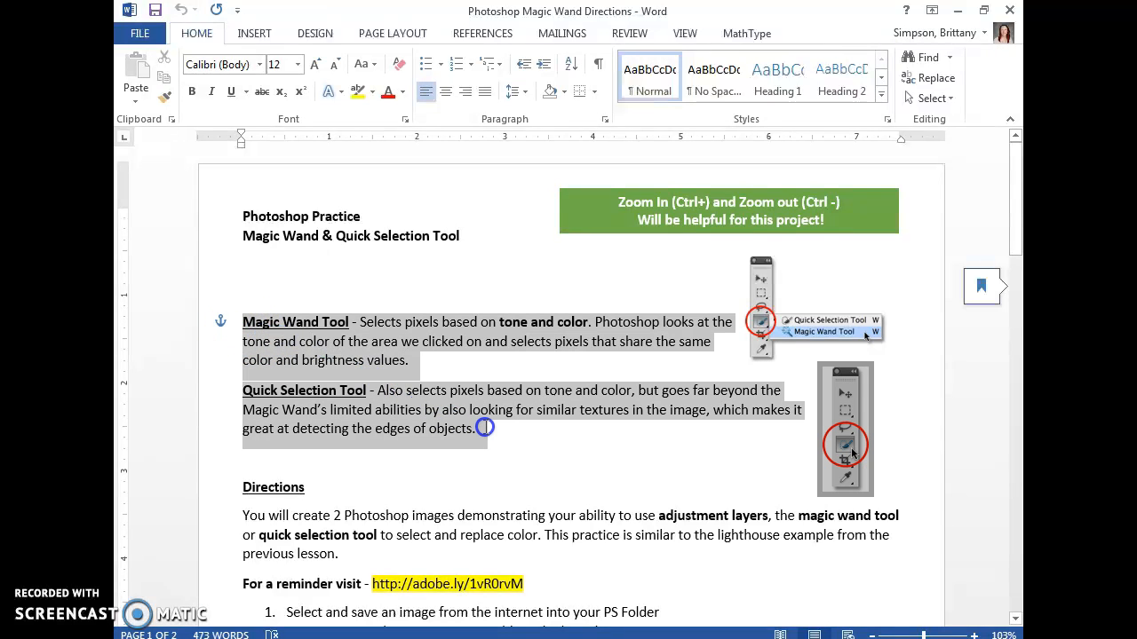
{"action": "left_click", "coordinate": [433, 418]}
{"action": "scroll", "coordinate": [494, 430], "scroll_direction": "down", "scroll_amount": 3}
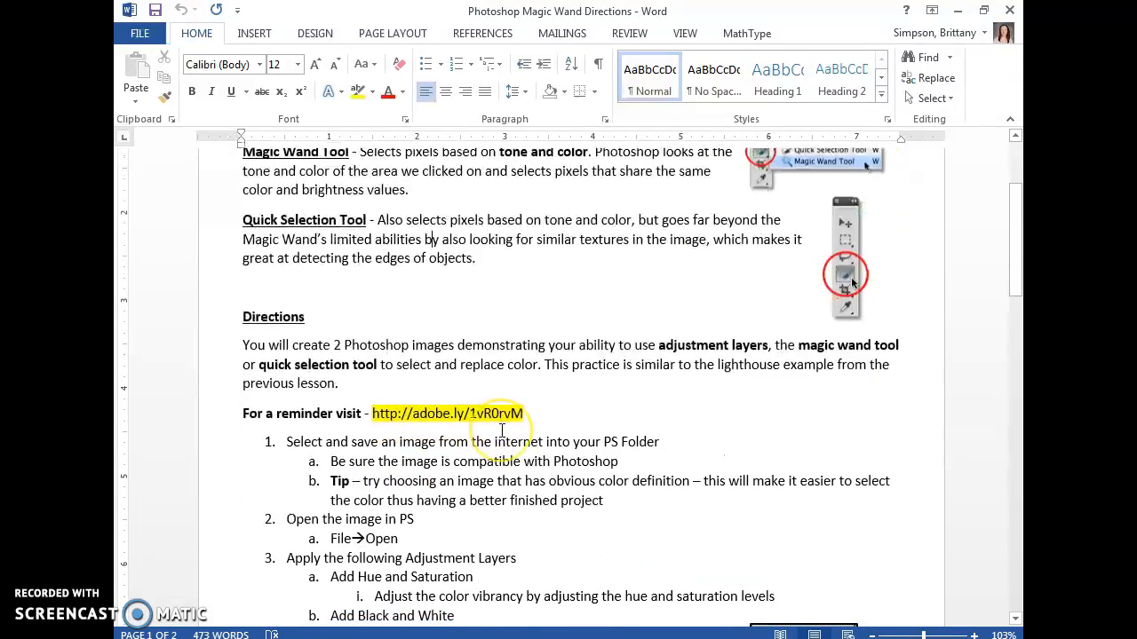
{"action": "scroll", "coordinate": [502, 429], "scroll_direction": "down", "scroll_amount": 1}
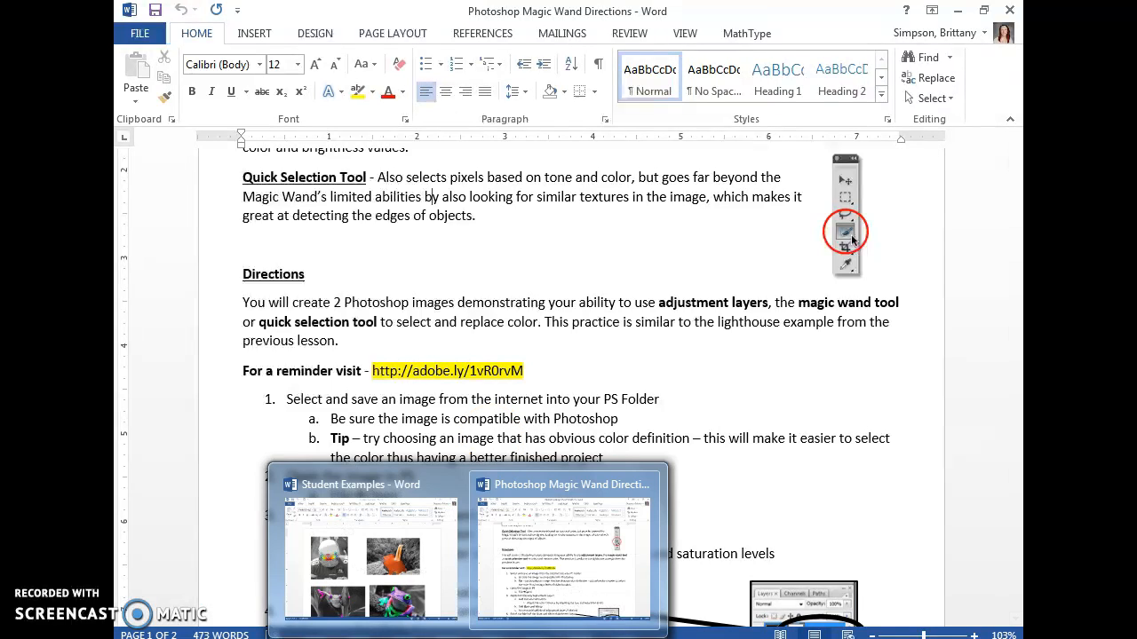
- Look through the sample images in the Student Examples document in Word and return to Photoshop
{"action": "left_click", "coordinate": [397, 603]}
{"action": "left_click", "coordinate": [1015, 218]}
{"action": "mouse_move", "coordinate": [1015, 218]}
{"action": "left_mouse_down"}
{"action": "mouse_move", "coordinate": [1018, 381]}
{"action": "mouse_move", "coordinate": [1014, 235]}
{"action": "left_mouse_up"}
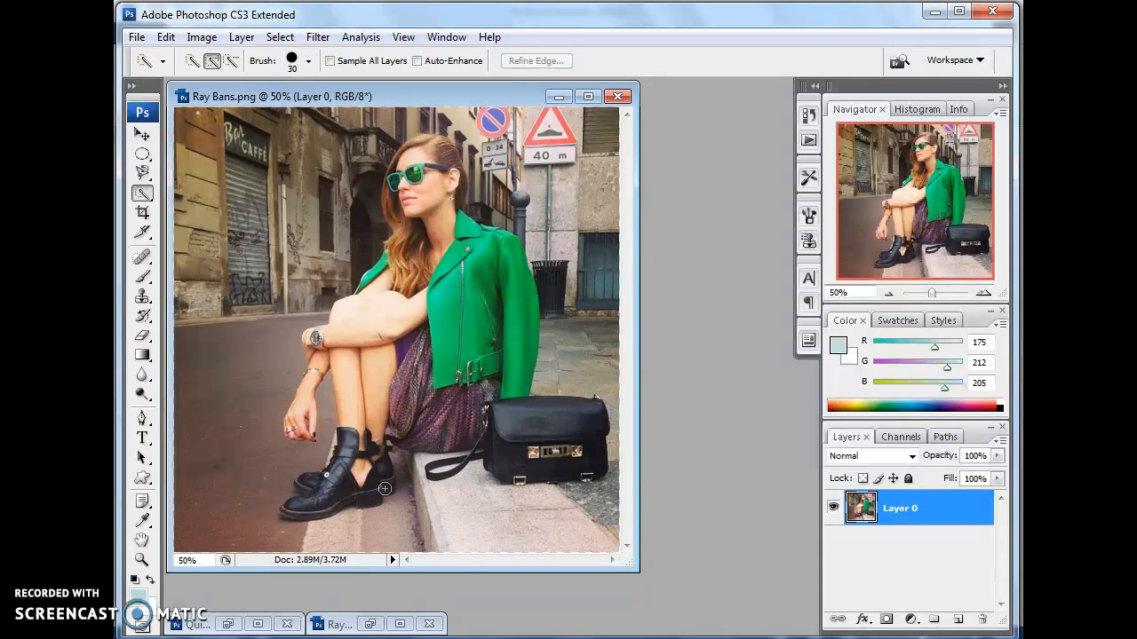
{"action": "left_click", "coordinate": [382, 599]}
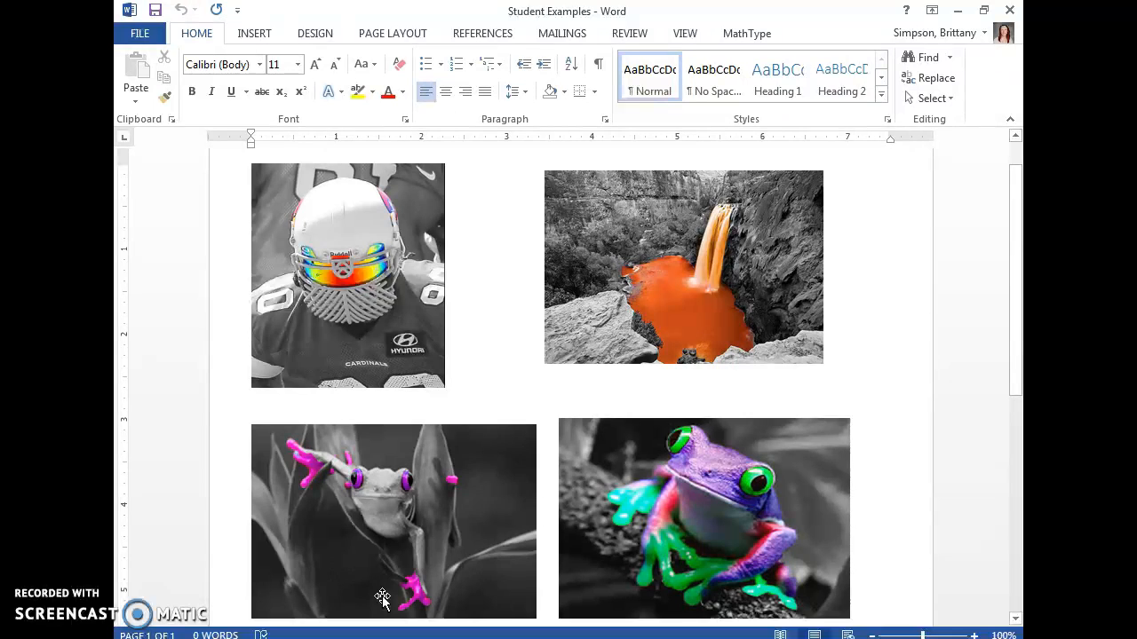
{"action": "left_click", "coordinate": [391, 551]}
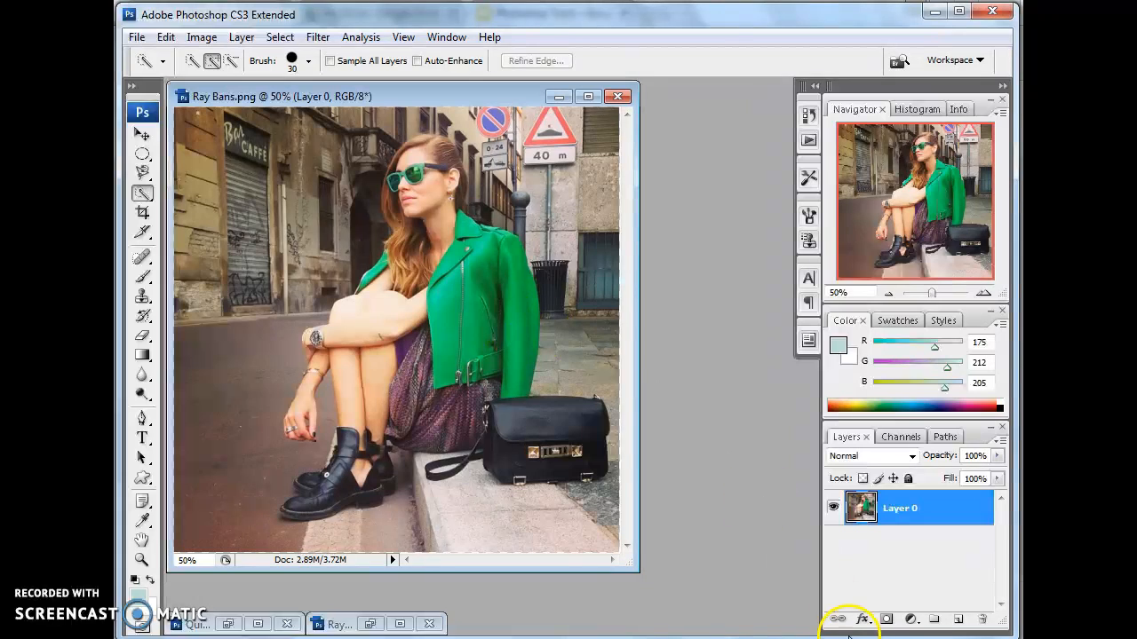
- Add a Hue/Saturation adjustment layer with Hue +140, Saturation +42 and Lightness -3
{"action": "left_click", "coordinate": [914, 621]}
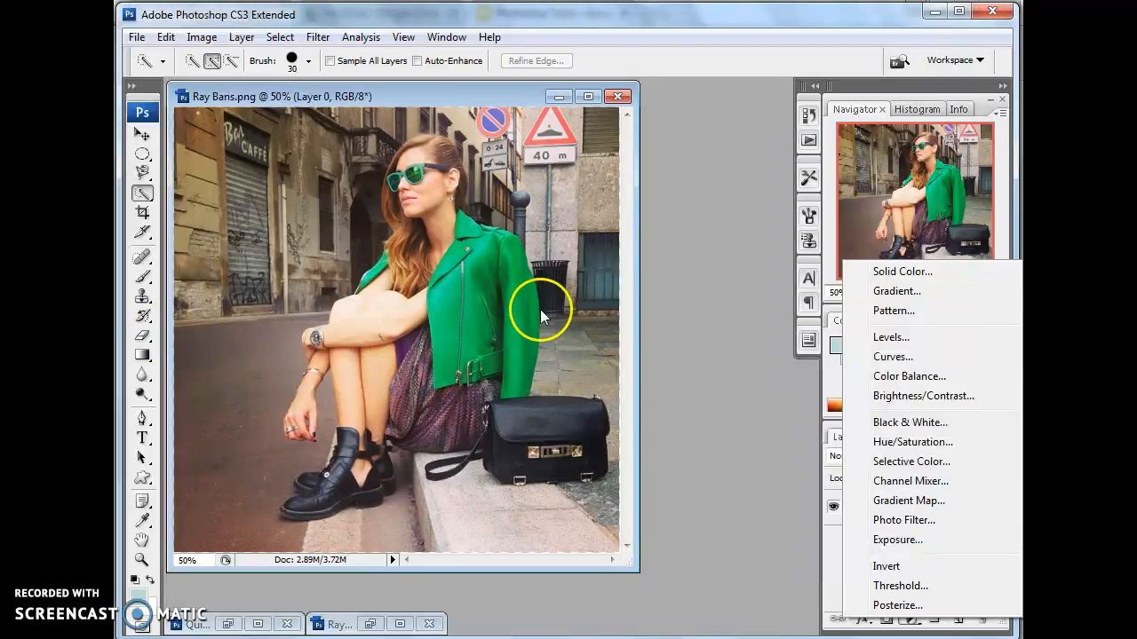
{"action": "left_click", "coordinate": [904, 442]}
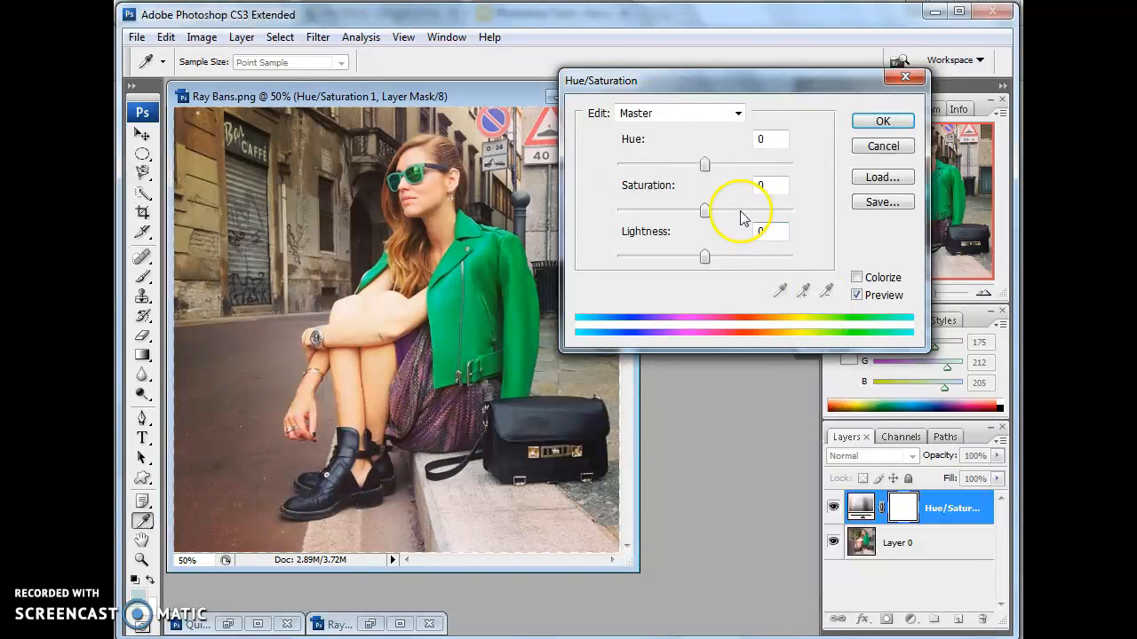
{"action": "left_click_drag", "start_coordinate": [704, 165], "coordinate": [782, 165]}
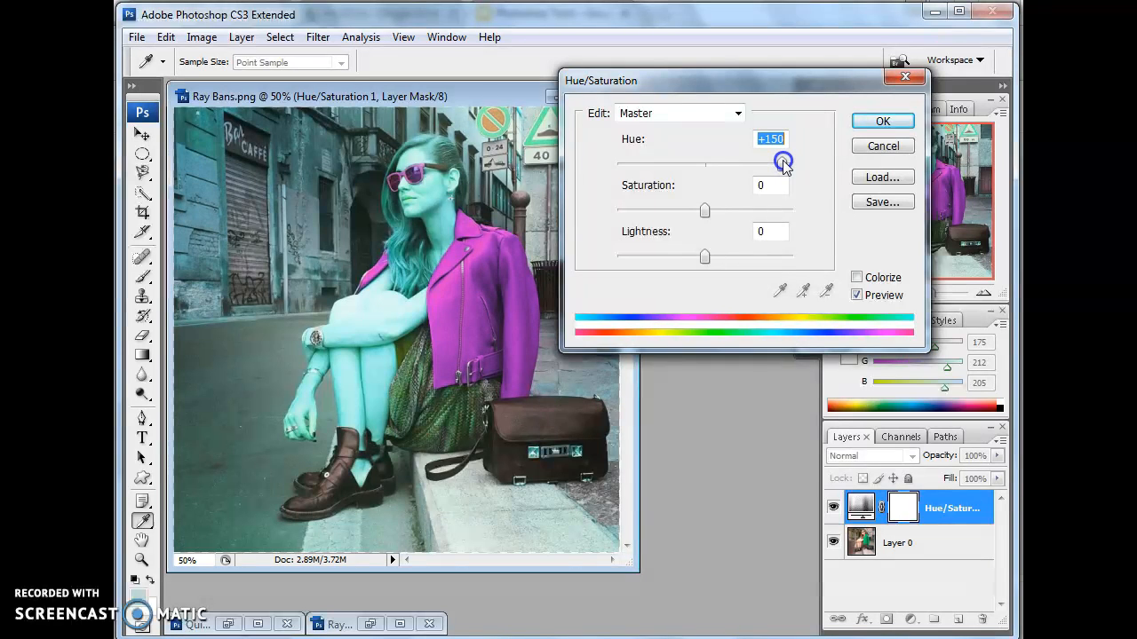
{"action": "left_click_drag", "start_coordinate": [705, 211], "coordinate": [741, 212]}
{"action": "mouse_move", "coordinate": [704, 256]}
{"action": "left_mouse_down"}
{"action": "mouse_move", "coordinate": [716, 254]}
{"action": "mouse_move", "coordinate": [702, 259]}
{"action": "left_mouse_up"}
{"action": "left_click_drag", "start_coordinate": [782, 165], "coordinate": [780, 171]}
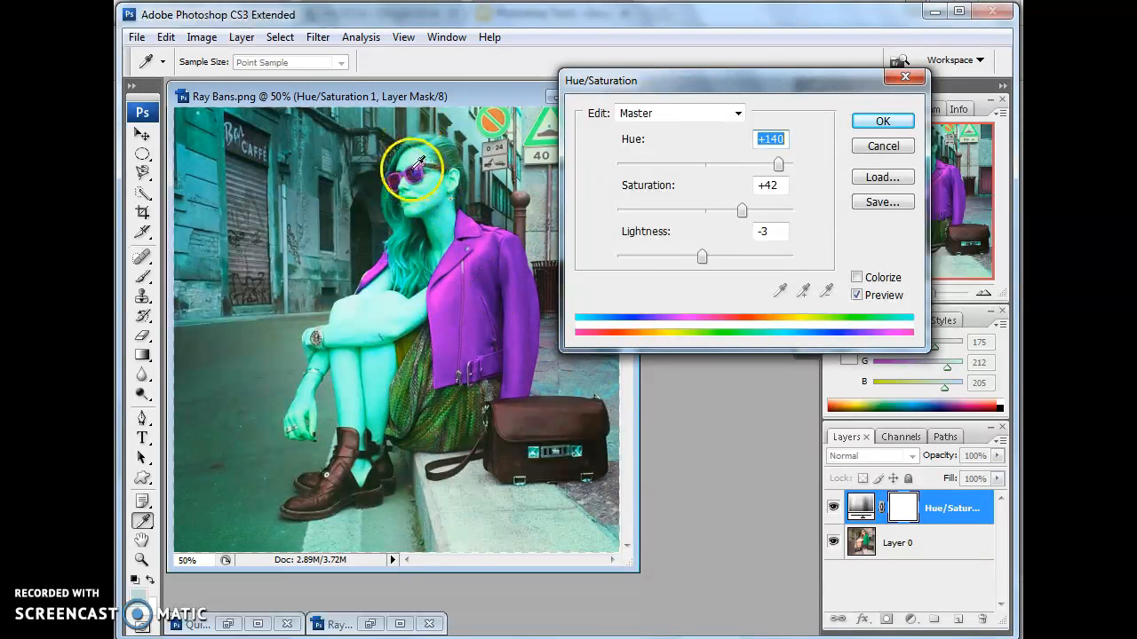
{"action": "left_click", "coordinate": [880, 121]}
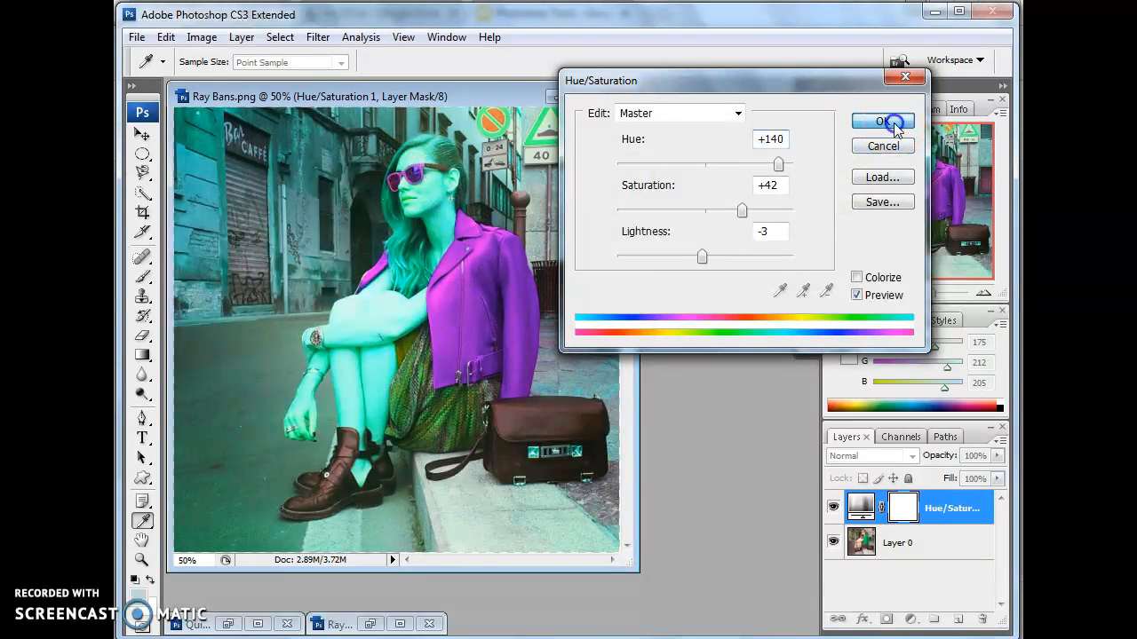
{"action": "key", "text": "w"}
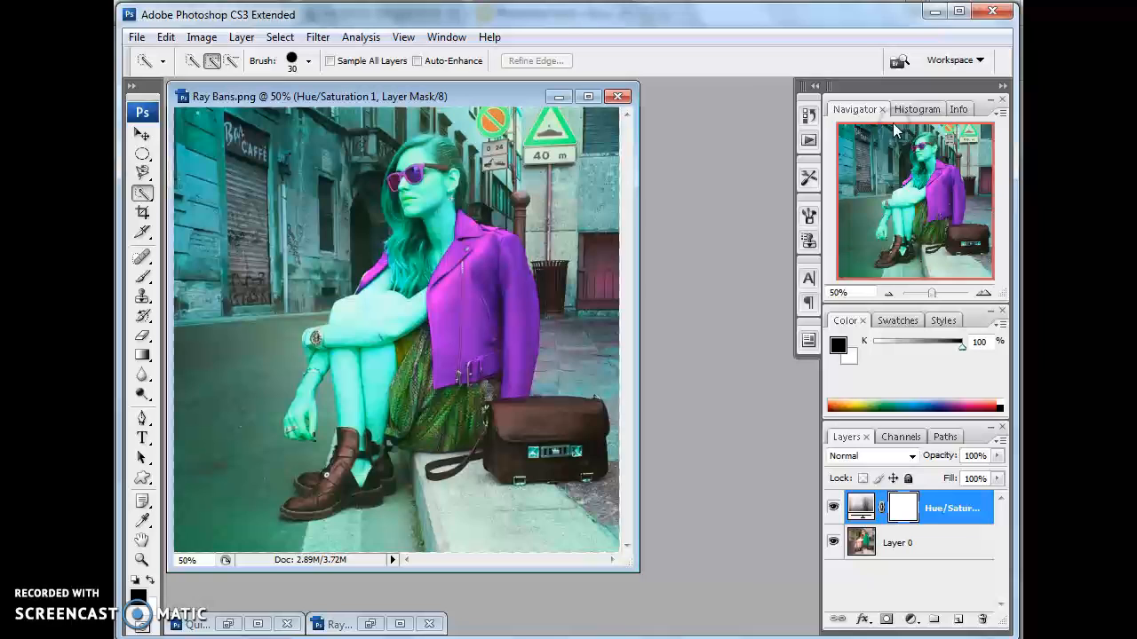
- Add a Black & White adjustment layer above the Hue/Saturation layer, keeping the default color values
{"action": "left_click", "coordinate": [911, 626]}
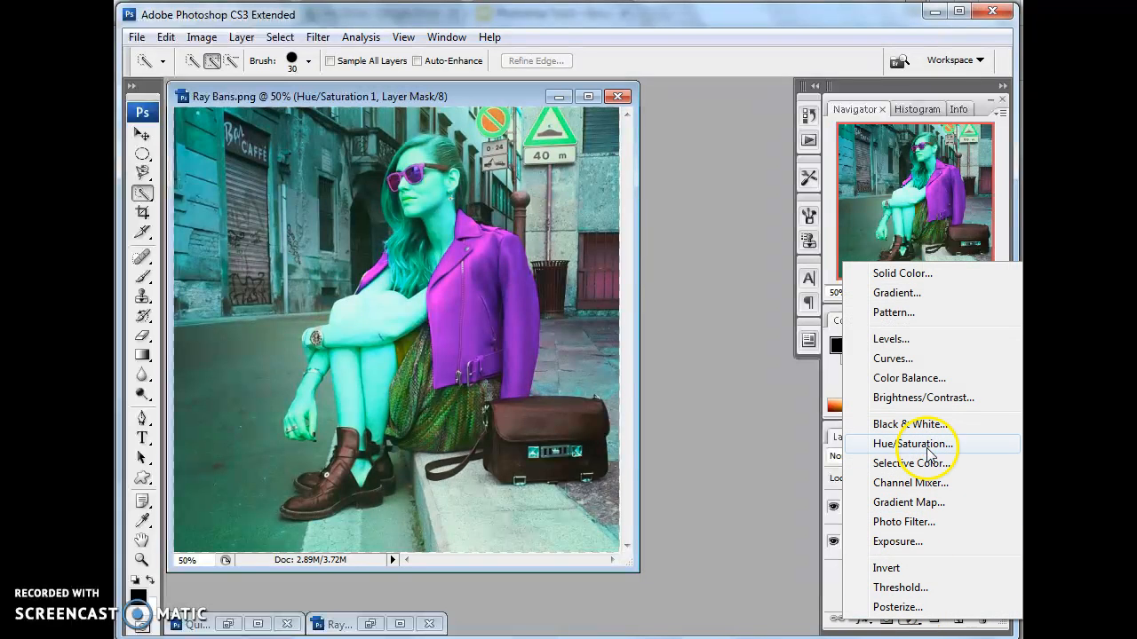
{"action": "left_click", "coordinate": [928, 424]}
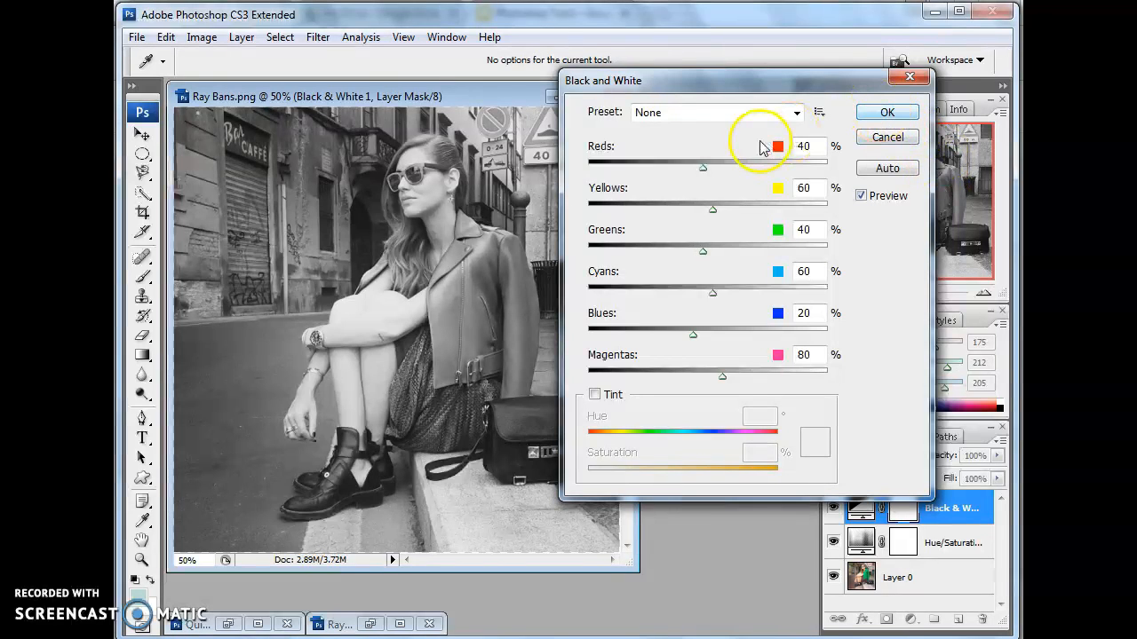
{"action": "left_click", "coordinate": [892, 114]}
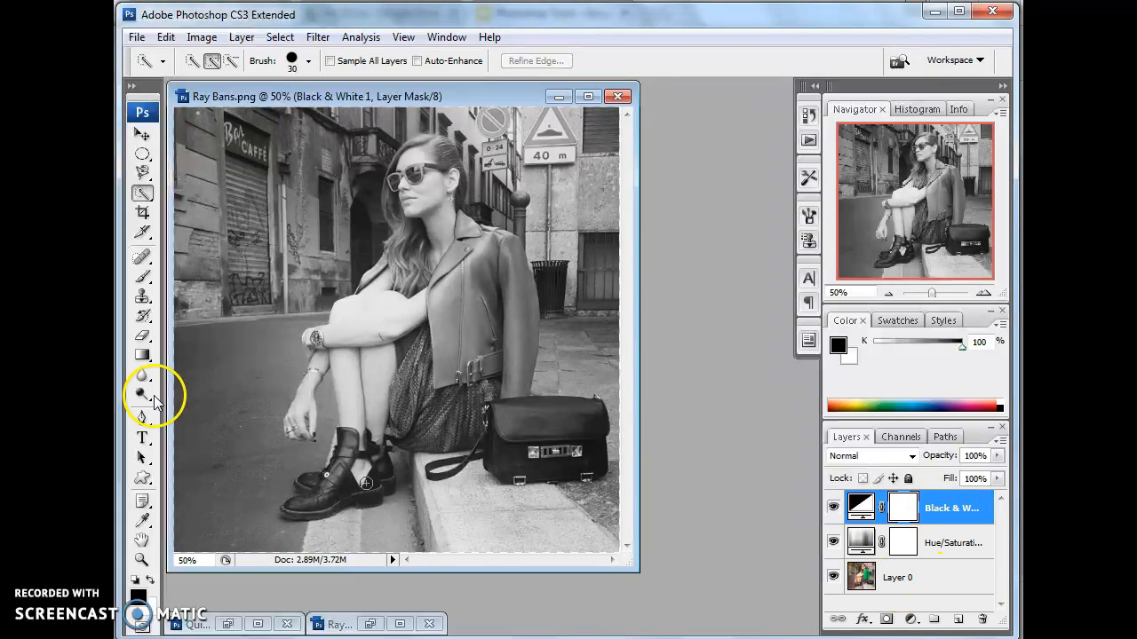
- Select the whole jacket with the Quick Selection tool, subtracting the part of the post behind the shoulder
{"action": "left_click", "coordinate": [142, 194]}
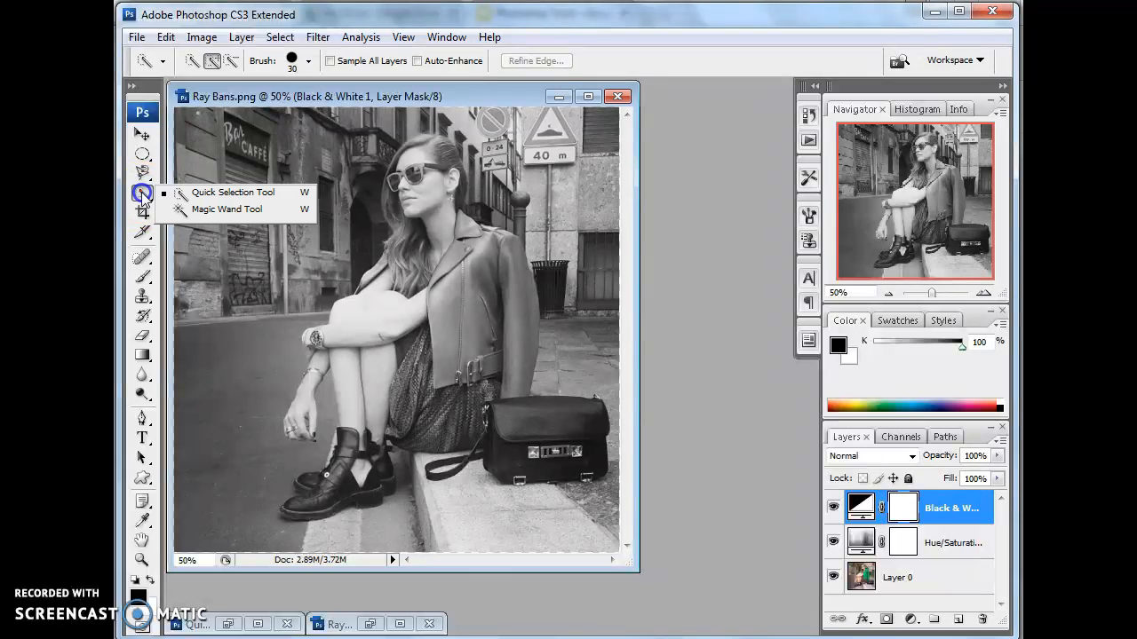
{"action": "left_click", "coordinate": [203, 193]}
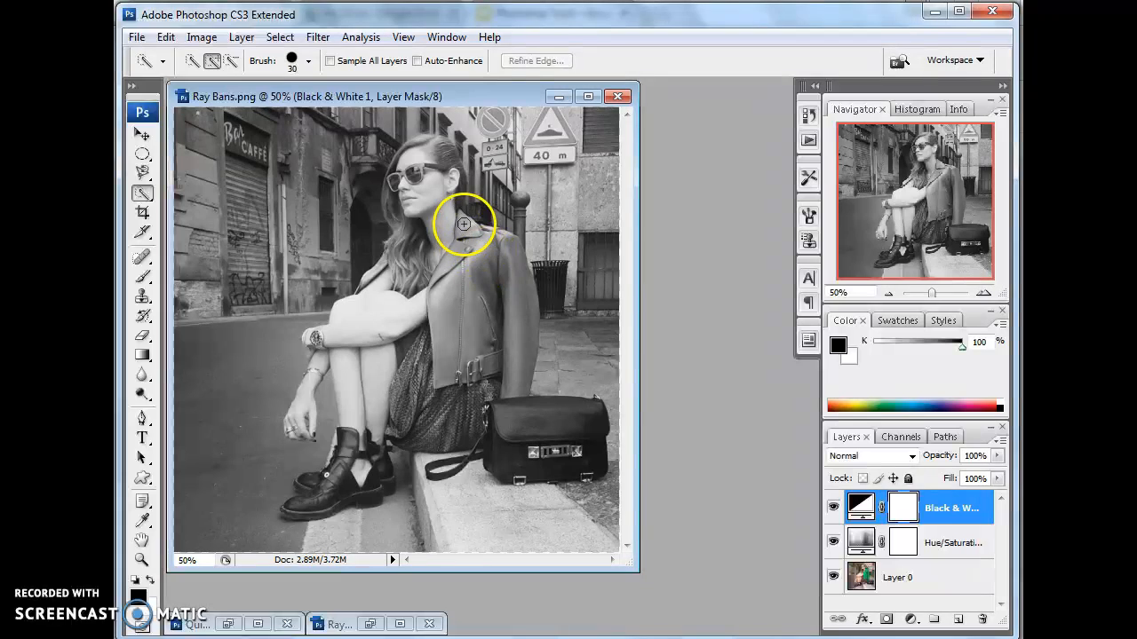
{"action": "mouse_move", "coordinate": [464, 222]}
{"action": "left_mouse_down"}
{"action": "mouse_move", "coordinate": [512, 259]}
{"action": "mouse_move", "coordinate": [515, 345]}
{"action": "left_mouse_up"}
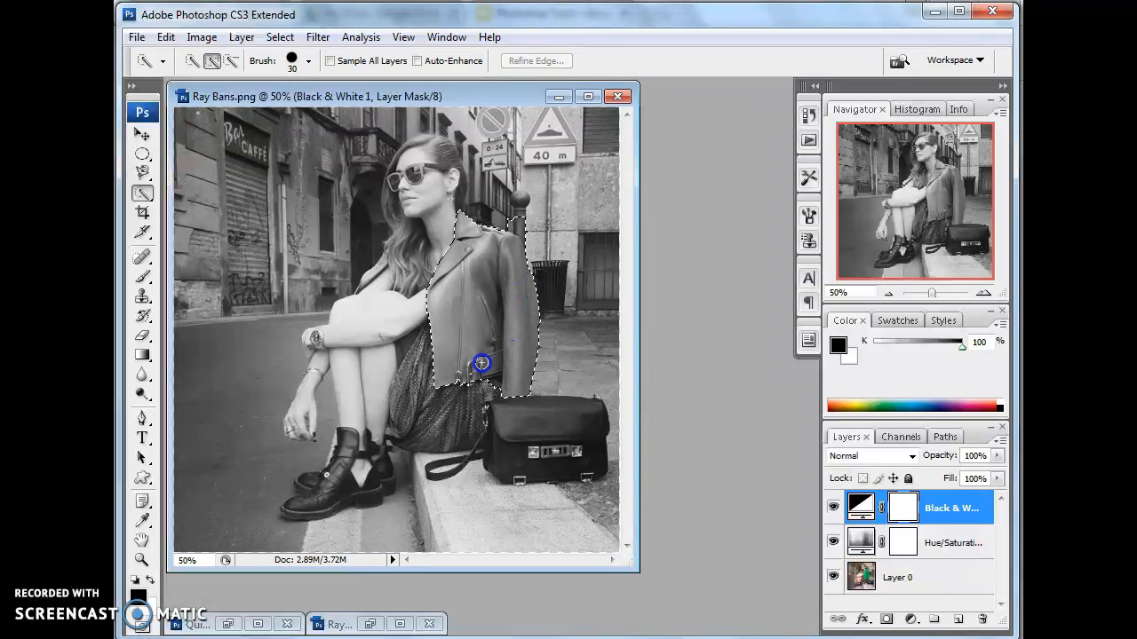
{"action": "left_click", "coordinate": [481, 363]}
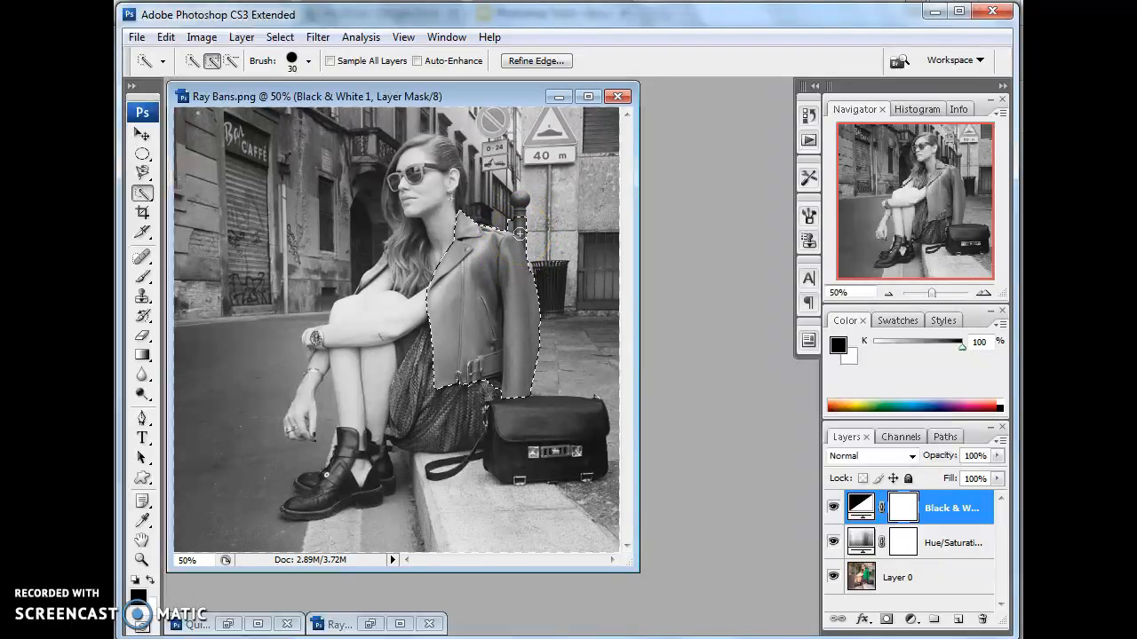
{"action": "key", "text": "alt"}
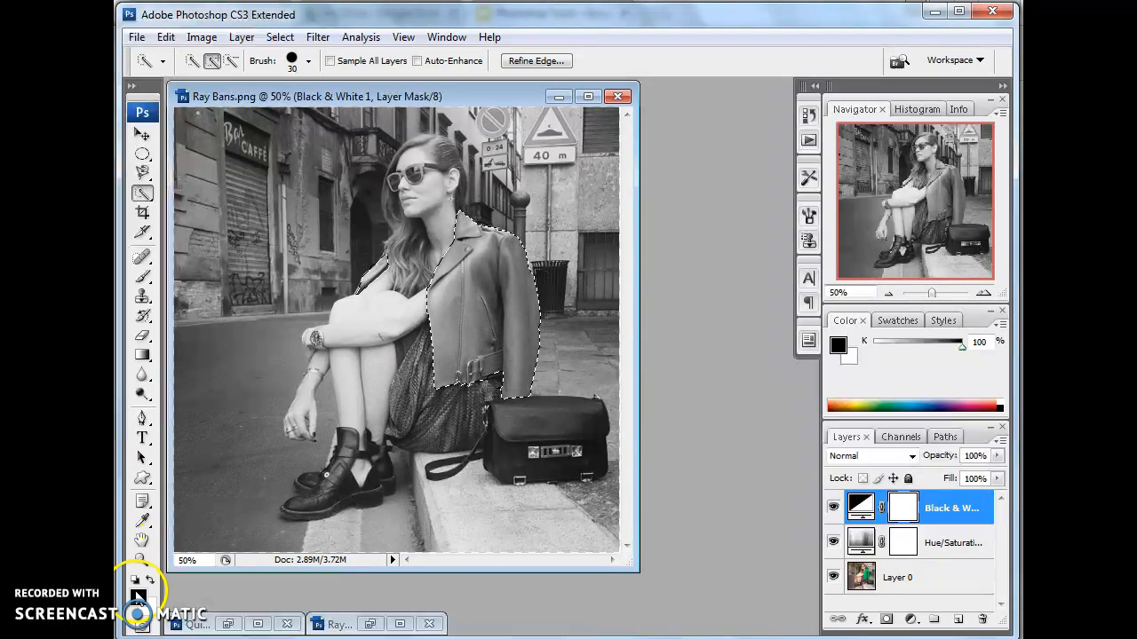
- Set up the Brush tool with a 46 px diameter, 0% hardness and black as the foreground color
{"action": "left_click", "coordinate": [143, 277]}
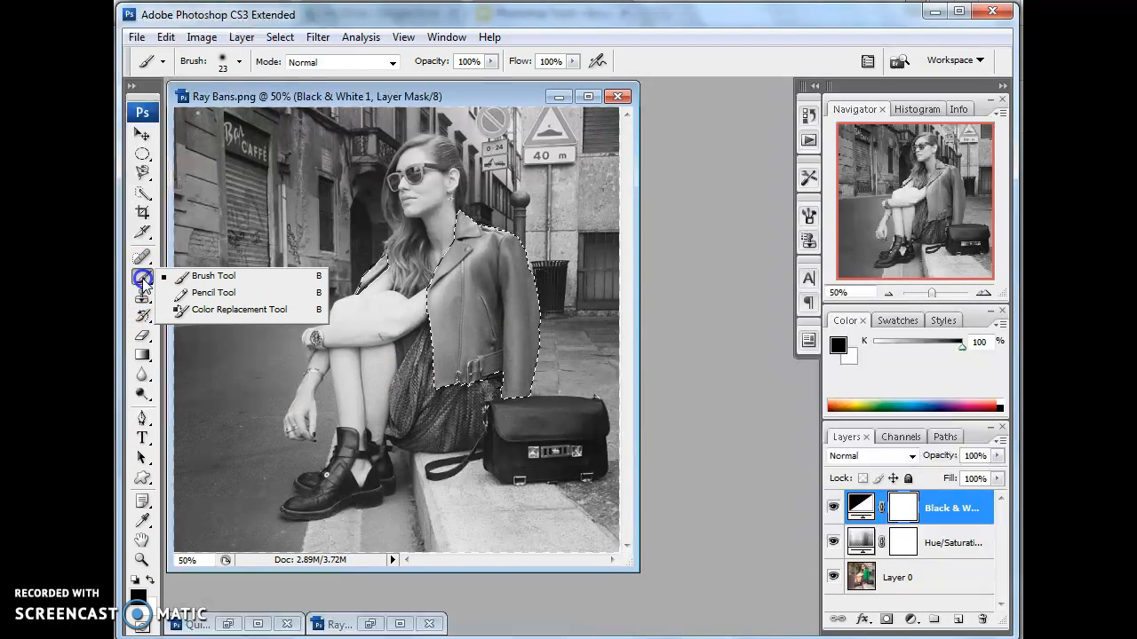
{"action": "left_click", "coordinate": [197, 278]}
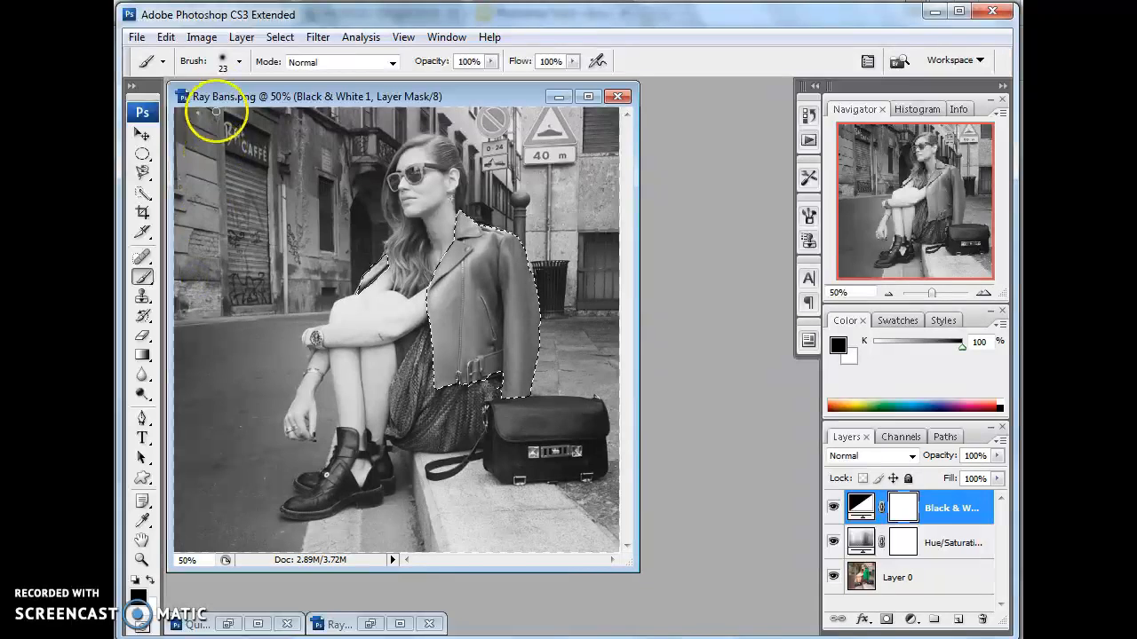
{"action": "left_click", "coordinate": [239, 63]}
{"action": "mouse_move", "coordinate": [165, 110]}
{"action": "left_mouse_down"}
{"action": "mouse_move", "coordinate": [229, 112]}
{"action": "mouse_move", "coordinate": [163, 113]}
{"action": "mouse_move", "coordinate": [186, 114]}
{"action": "left_mouse_up"}
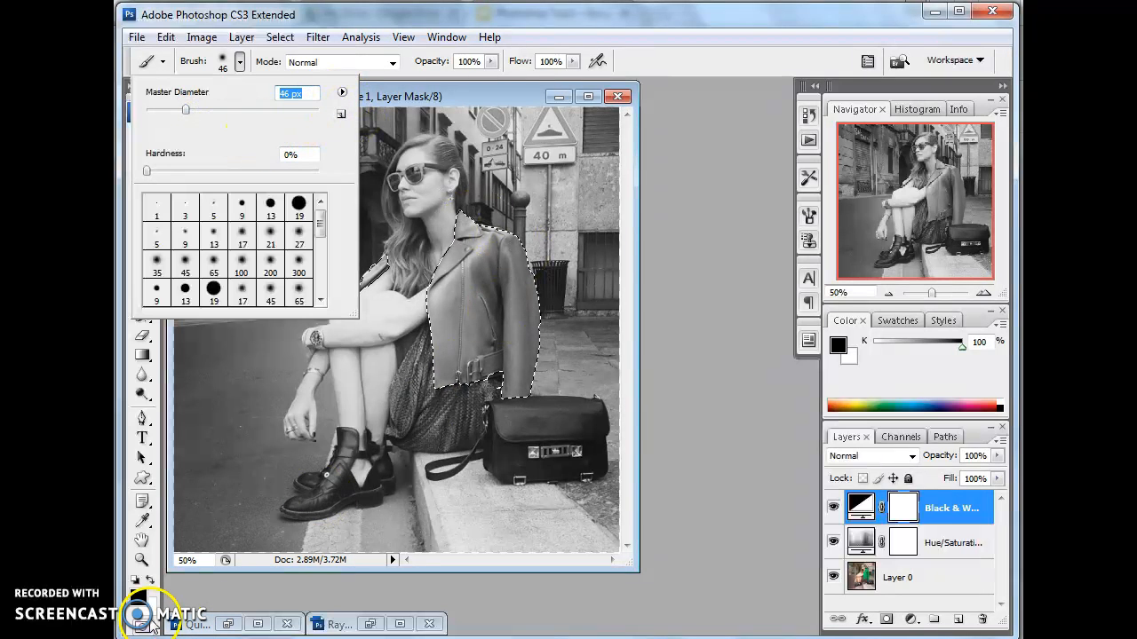
{"action": "left_click", "coordinate": [138, 593]}
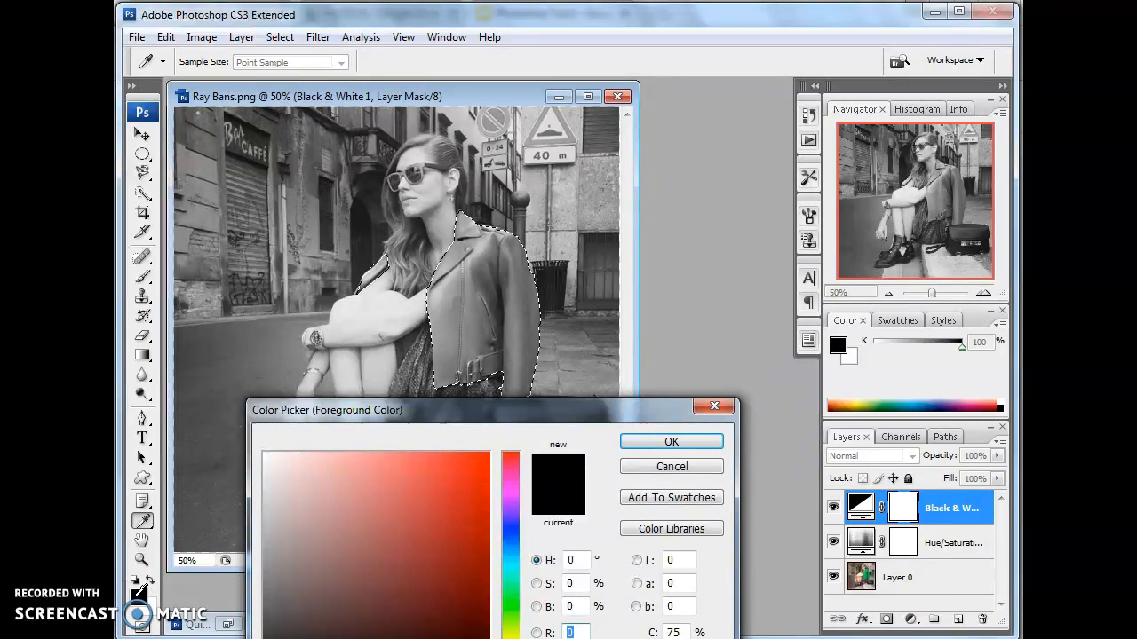
{"action": "left_click", "coordinate": [410, 516]}
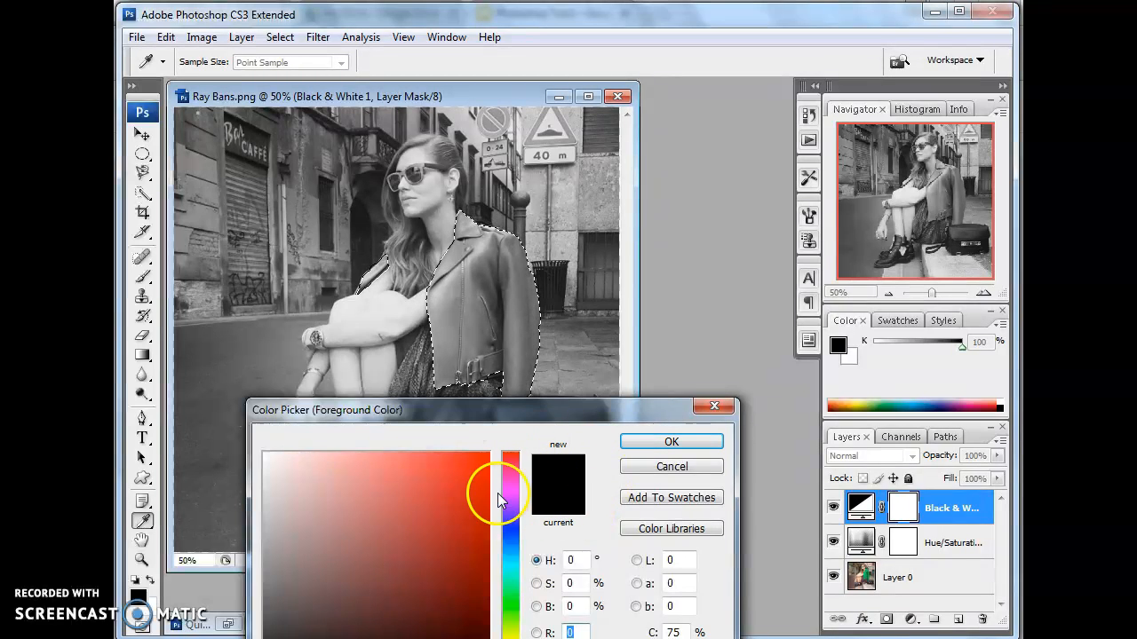
{"action": "left_click", "coordinate": [664, 442]}
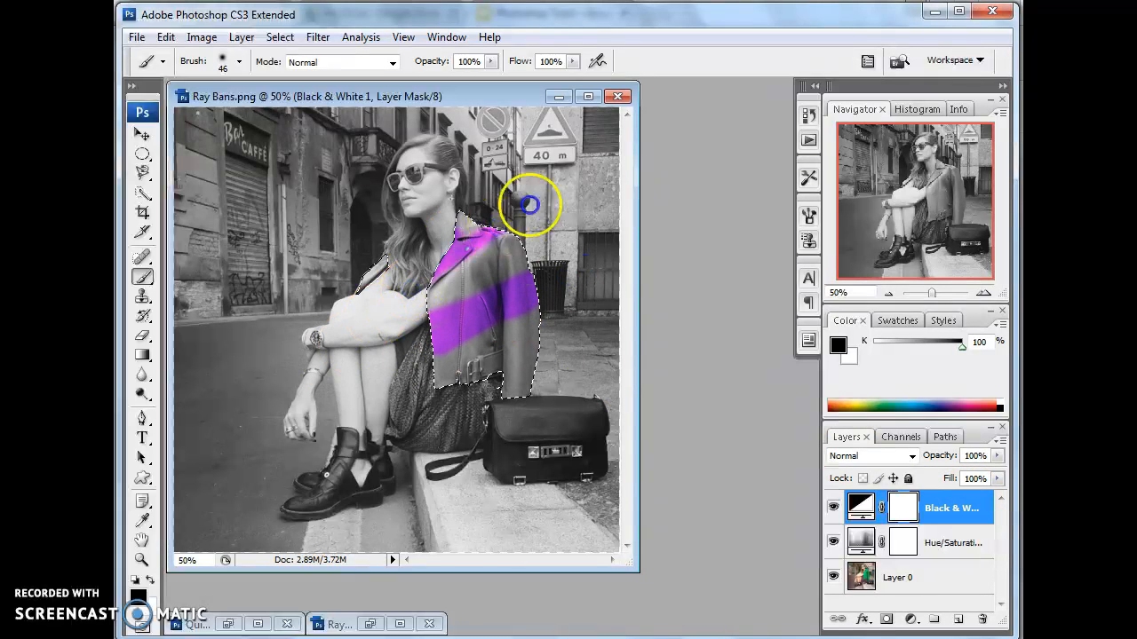
- Paint black over the entire selected jacket on the Black & White layer mask to reveal its purple color
{"action": "mouse_move", "coordinate": [435, 276]}
{"action": "left_mouse_down"}
{"action": "mouse_move", "coordinate": [484, 190]}
{"action": "mouse_move", "coordinate": [384, 393]}
{"action": "mouse_move", "coordinate": [513, 271]}
{"action": "mouse_move", "coordinate": [570, 259]}
{"action": "mouse_move", "coordinate": [575, 200]}
{"action": "mouse_move", "coordinate": [624, 181]}
{"action": "mouse_move", "coordinate": [476, 283]}
{"action": "mouse_move", "coordinate": [356, 396]}
{"action": "mouse_move", "coordinate": [371, 419]}
{"action": "mouse_move", "coordinate": [480, 371]}
{"action": "left_mouse_up"}
{"action": "left_click_drag", "start_coordinate": [531, 336], "coordinate": [515, 391]}
{"action": "mouse_move", "coordinate": [380, 213]}
{"action": "left_mouse_down"}
{"action": "mouse_move", "coordinate": [291, 331]}
{"action": "mouse_move", "coordinate": [377, 267]}
{"action": "left_mouse_up"}
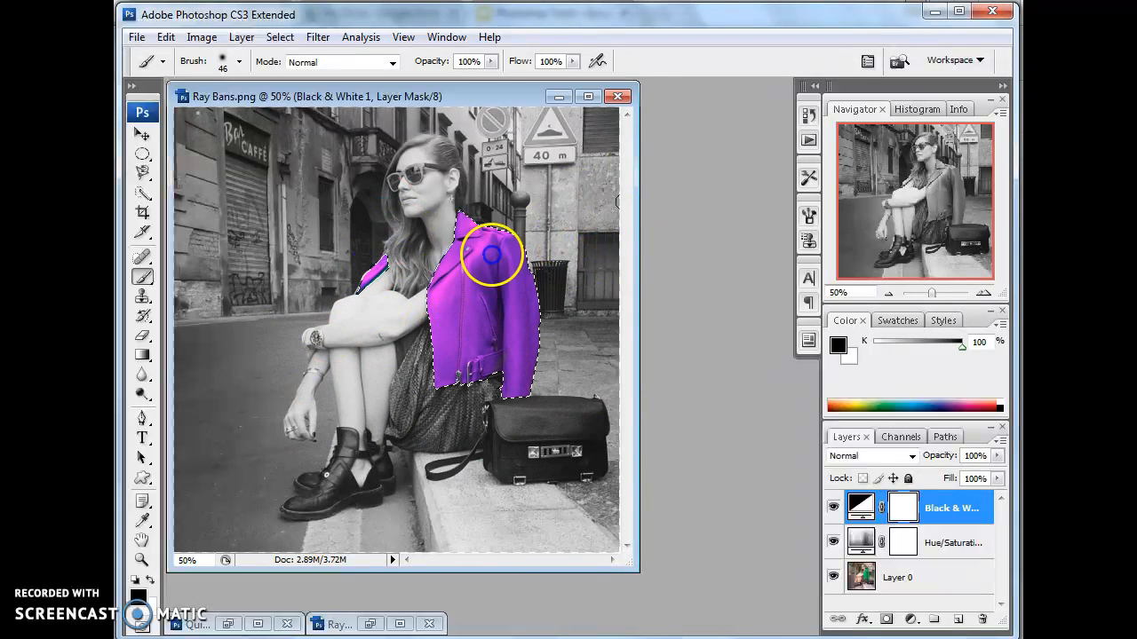
{"action": "left_click_drag", "start_coordinate": [532, 281], "coordinate": [555, 280]}
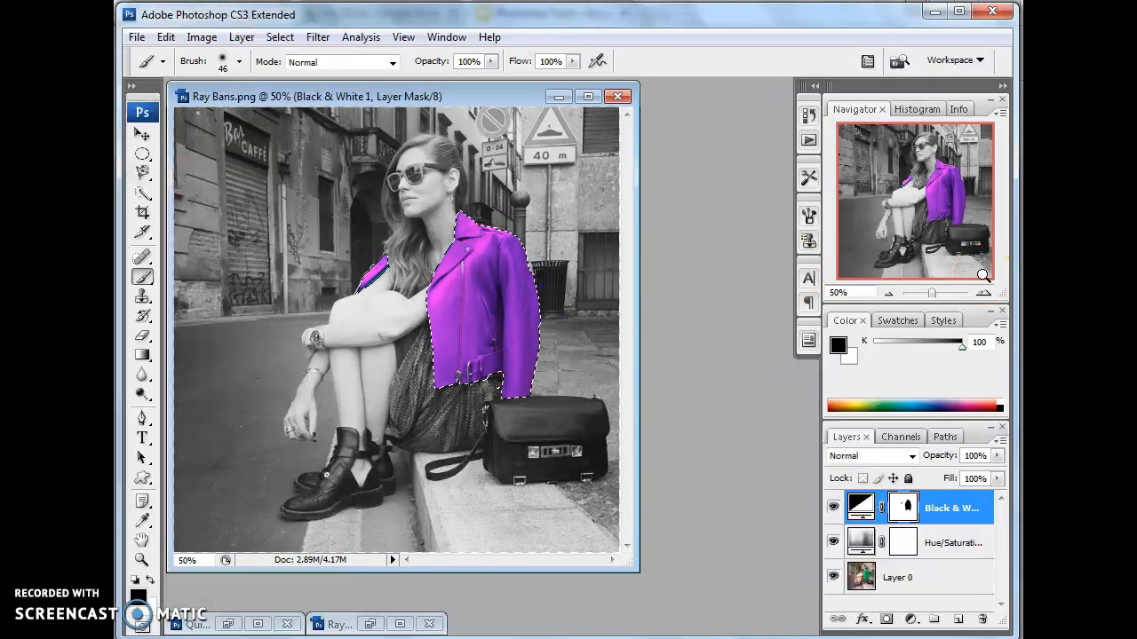
- Clear the jacket selection and set up the Quick Selection tool with a 12 px brush diameter for the sunglasses
{"action": "key", "text": "ctrl+d"}
{"action": "left_click", "coordinate": [592, 515]}
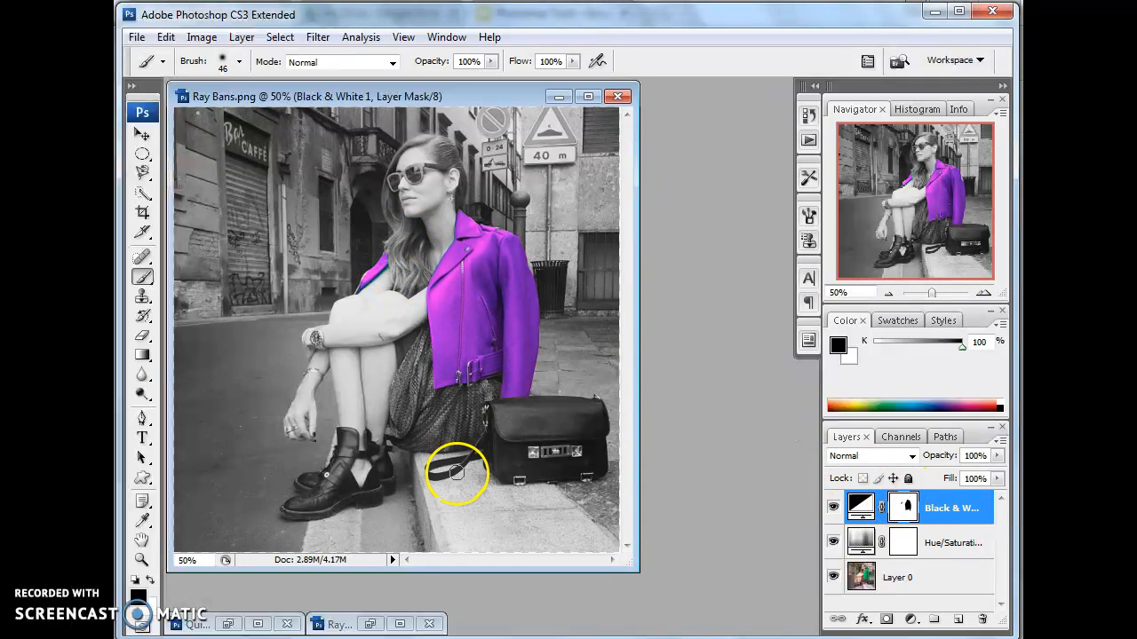
{"action": "scroll", "coordinate": [488, 418], "scroll_direction": "up", "scroll_amount": 1}
{"action": "scroll", "coordinate": [489, 413], "scroll_direction": "up", "scroll_amount": 5}
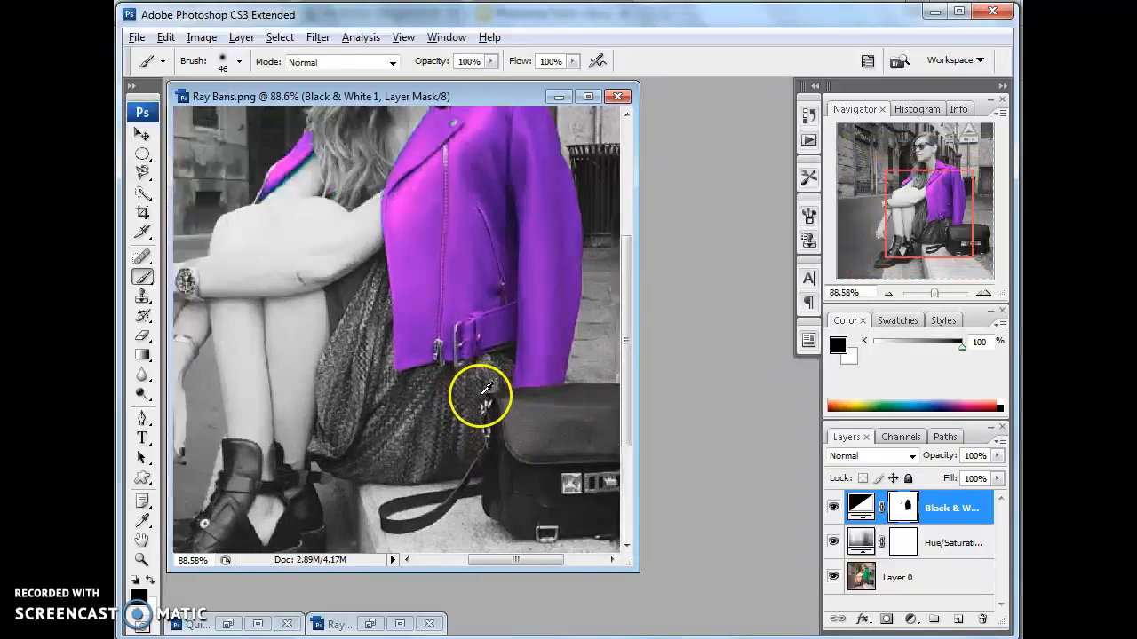
{"action": "key", "text": "alt+space"}
{"action": "left_click_drag", "start_coordinate": [403, 235], "coordinate": [561, 520]}
{"action": "left_click_drag", "start_coordinate": [472, 264], "coordinate": [430, 471]}
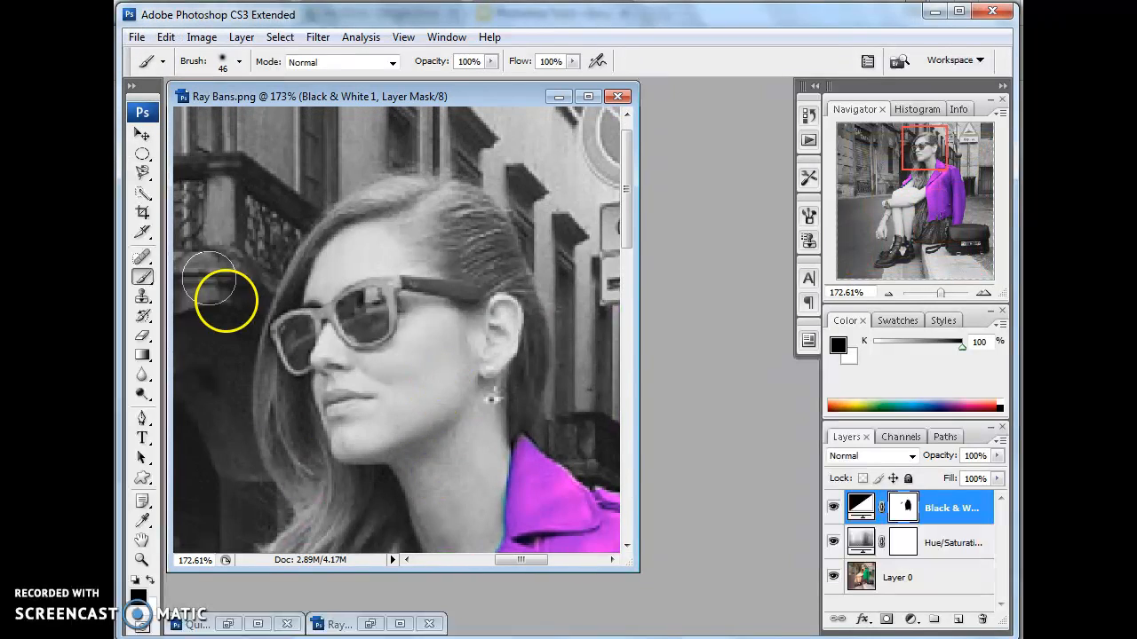
{"action": "mouse_move", "coordinate": [141, 195]}
{"action": "left_mouse_down"}
{"action": "mouse_move", "coordinate": [172, 211]}
{"action": "mouse_move", "coordinate": [200, 194]}
{"action": "left_mouse_up"}
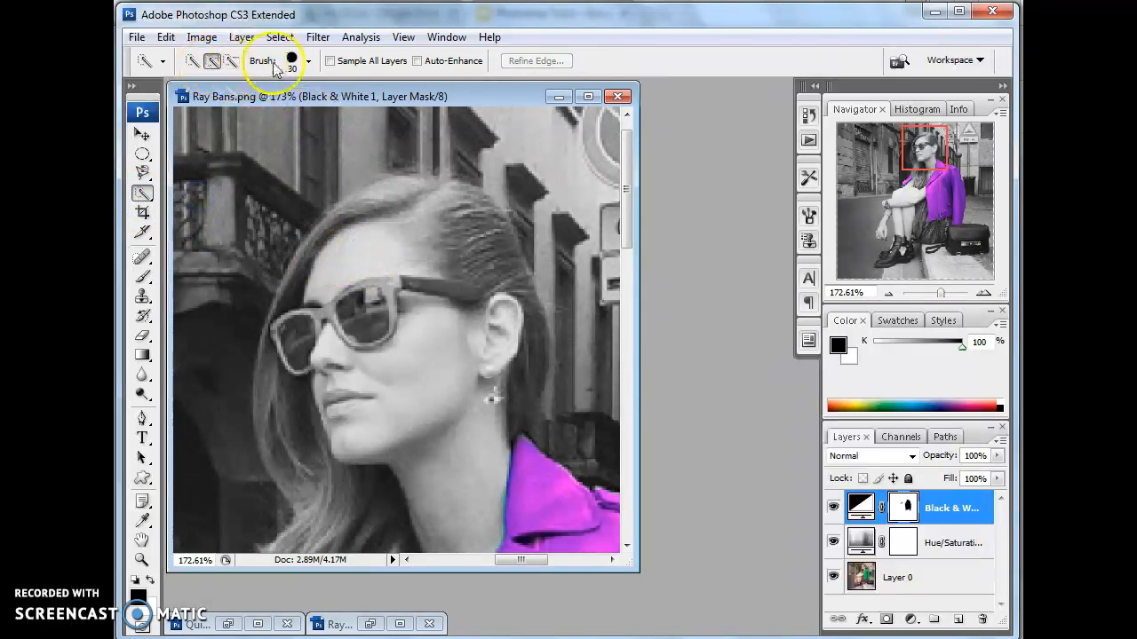
{"action": "left_click", "coordinate": [308, 62]}
{"action": "left_click_drag", "start_coordinate": [237, 110], "coordinate": [222, 106]}
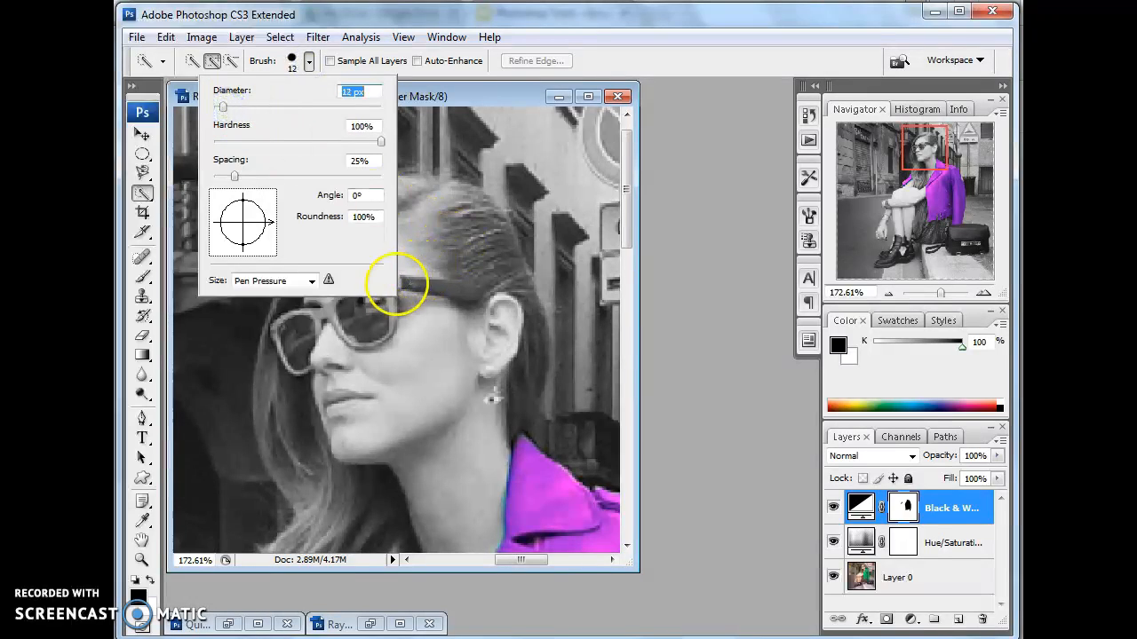
- Select the sunglasses' lenses, frame and temple arm with the Quick Selection tool, subtracting the hair above the arm
{"action": "left_click", "coordinate": [374, 315]}
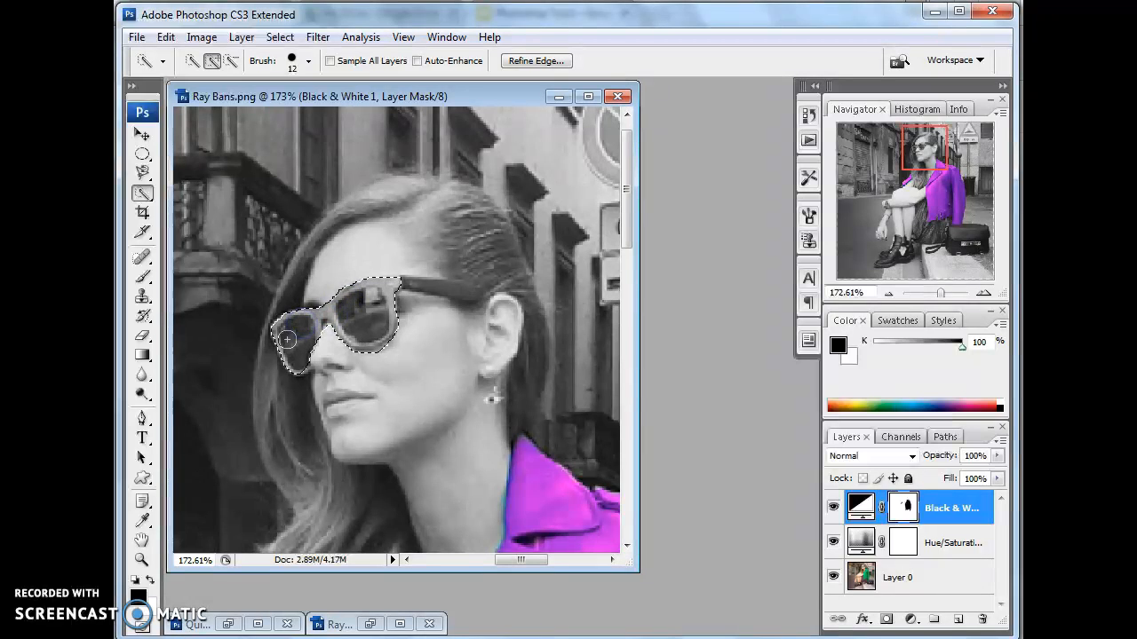
{"action": "left_click_drag", "start_coordinate": [457, 289], "coordinate": [471, 291]}
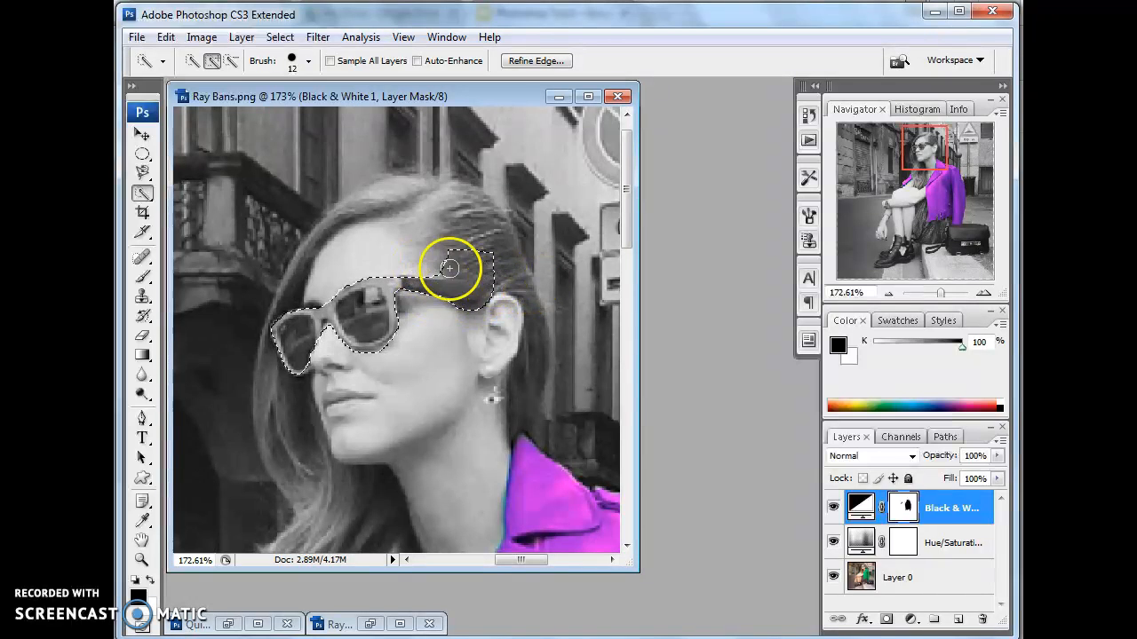
{"action": "key", "text": "alt"}
{"action": "mouse_move", "coordinate": [453, 259]}
{"action": "left_mouse_down"}
{"action": "mouse_move", "coordinate": [495, 268]}
{"action": "mouse_move", "coordinate": [478, 312]}
{"action": "mouse_move", "coordinate": [494, 320]}
{"action": "mouse_move", "coordinate": [524, 299]}
{"action": "mouse_move", "coordinate": [427, 296]}
{"action": "mouse_move", "coordinate": [441, 275]}
{"action": "mouse_move", "coordinate": [463, 278]}
{"action": "mouse_move", "coordinate": [437, 283]}
{"action": "left_mouse_up"}
{"action": "key", "text": "alt"}
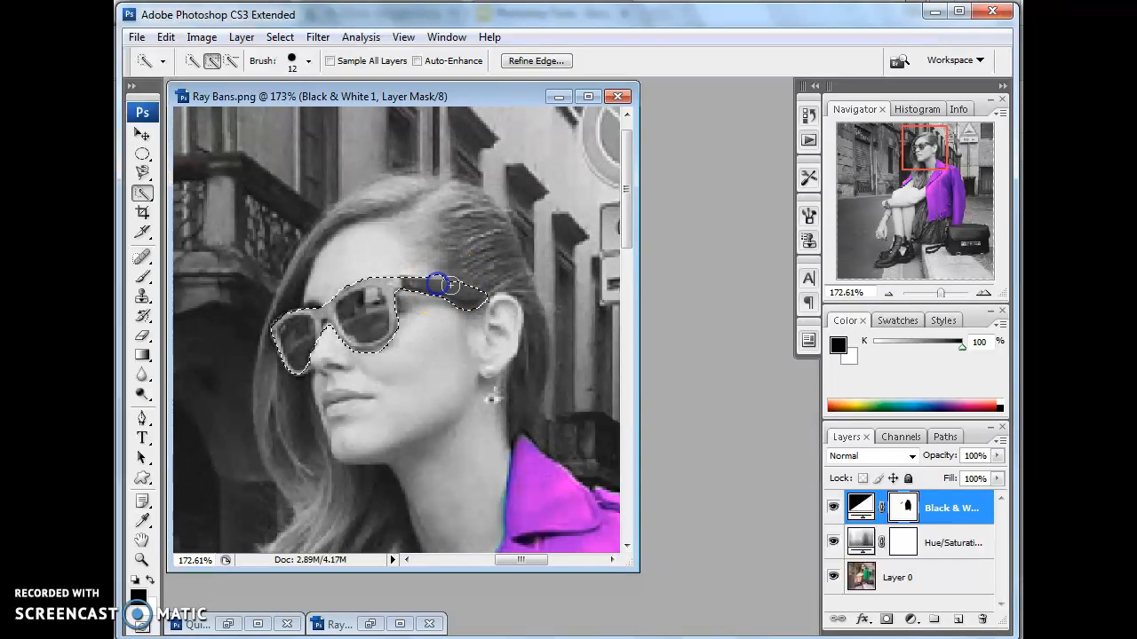
{"action": "key", "text": "alt"}
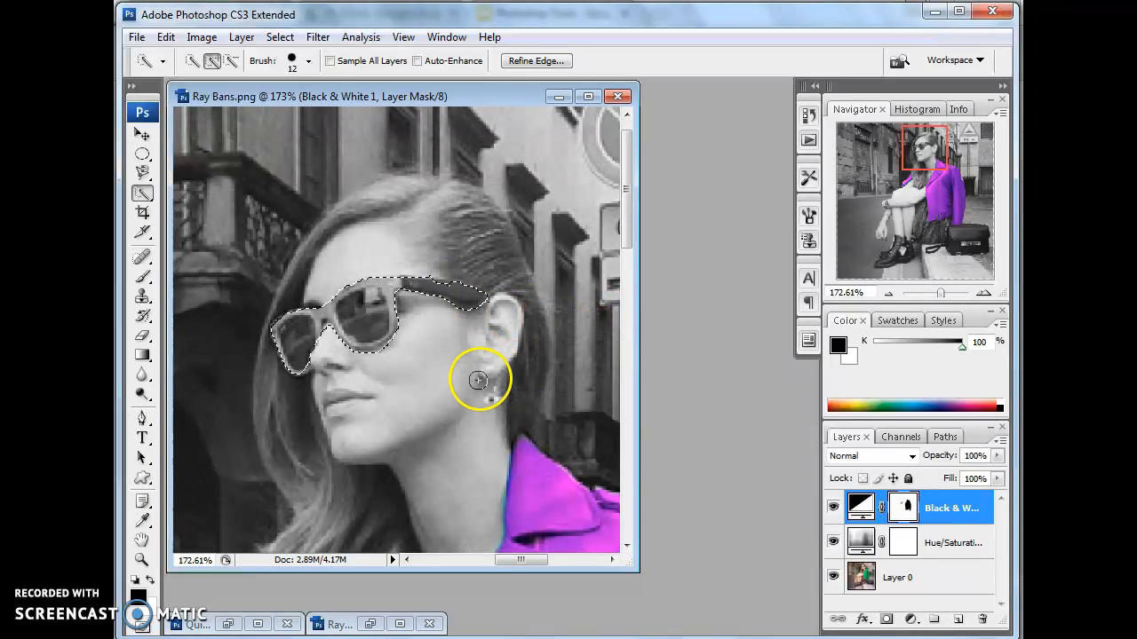
- Paint black over the selected sunglasses on the Black & White layer mask with the Brush tool, and clear the selection
{"action": "scroll", "coordinate": [472, 386], "scroll_direction": "down", "scroll_amount": 5}
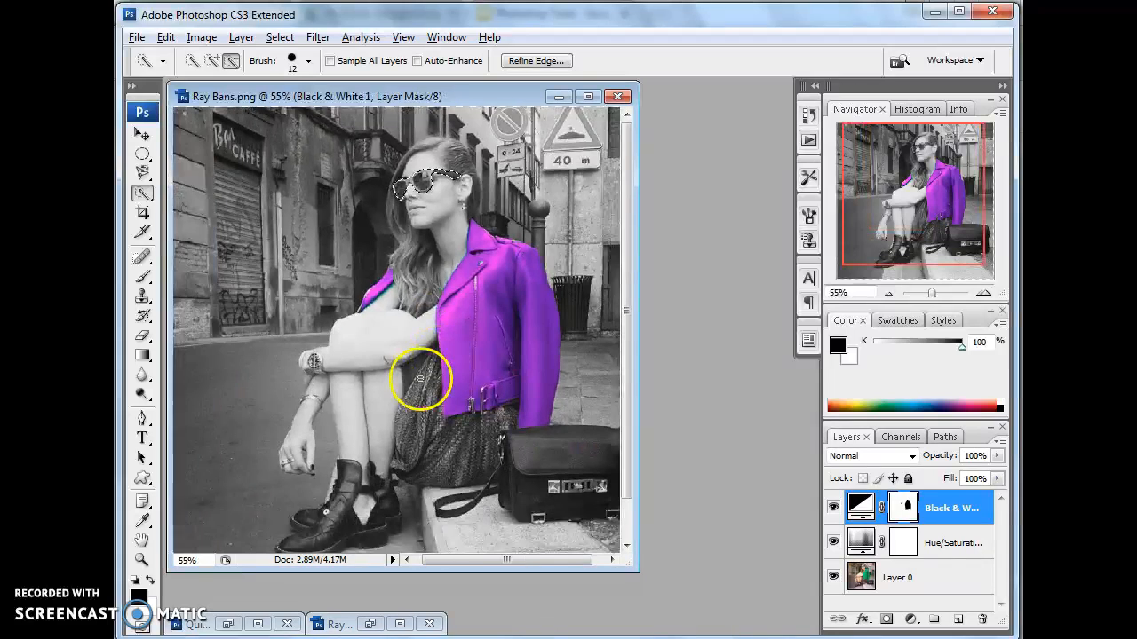
{"action": "left_click", "coordinate": [143, 276]}
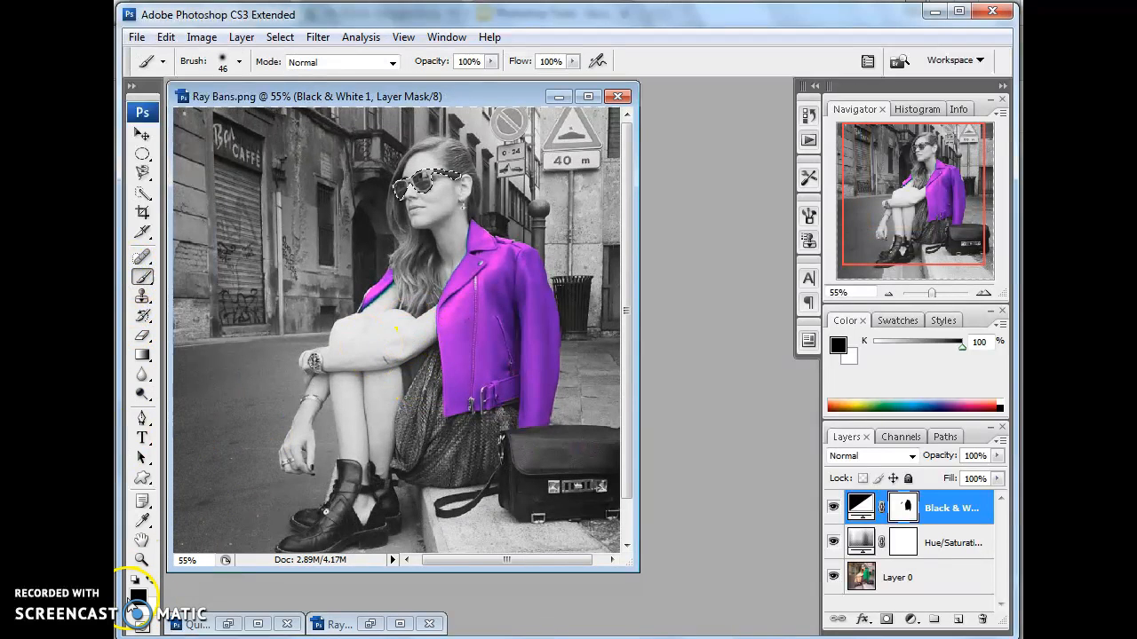
{"action": "mouse_move", "coordinate": [424, 182]}
{"action": "left_mouse_down"}
{"action": "mouse_move", "coordinate": [396, 210]}
{"action": "mouse_move", "coordinate": [368, 180]}
{"action": "mouse_move", "coordinate": [476, 177]}
{"action": "mouse_move", "coordinate": [479, 190]}
{"action": "mouse_move", "coordinate": [421, 164]}
{"action": "mouse_move", "coordinate": [460, 176]}
{"action": "mouse_move", "coordinate": [412, 180]}
{"action": "mouse_move", "coordinate": [426, 191]}
{"action": "mouse_move", "coordinate": [456, 184]}
{"action": "left_mouse_up"}
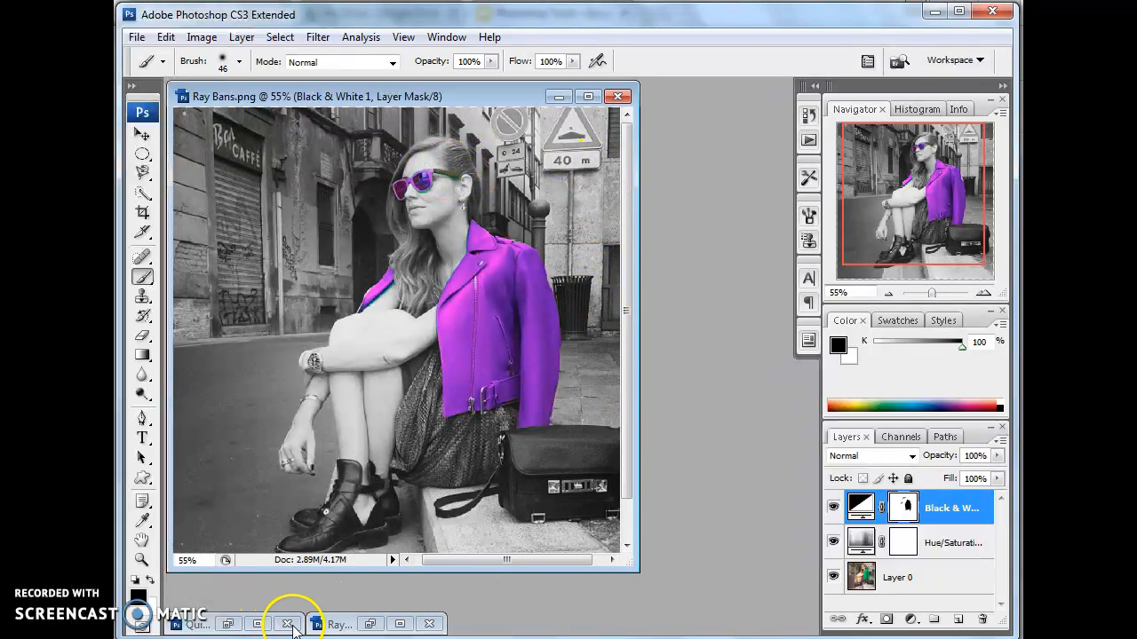
- Review the Ray Bans Altered.psd version and its Hue/Saturation layer settings, and switch to the Student Examples document in Word
{"action": "left_click", "coordinate": [396, 627]}
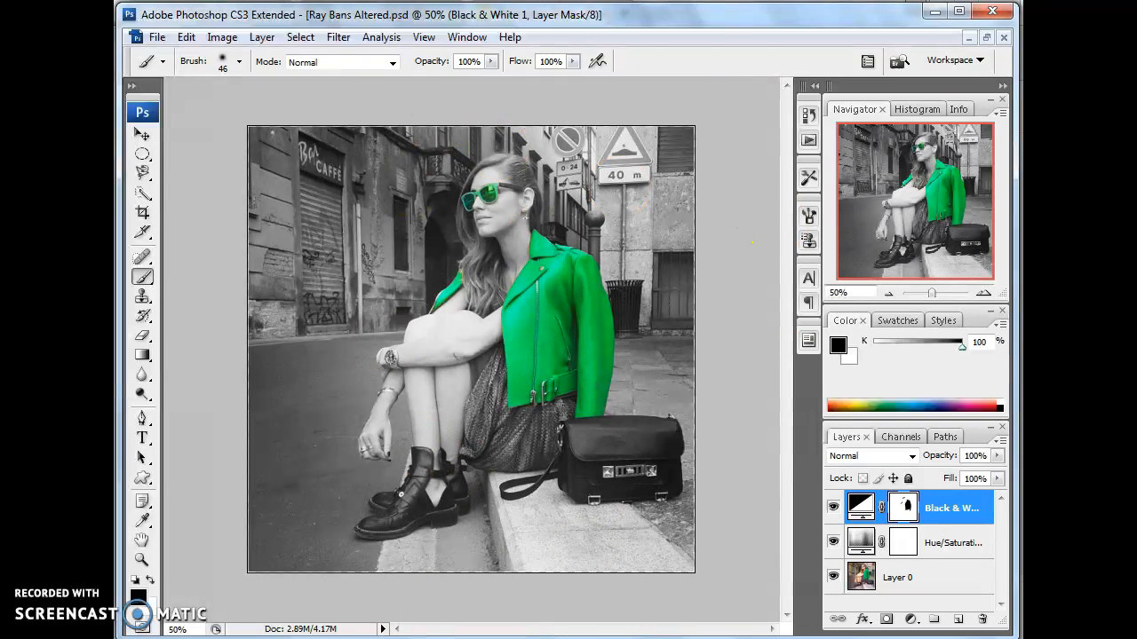
{"action": "left_click", "coordinate": [407, 573]}
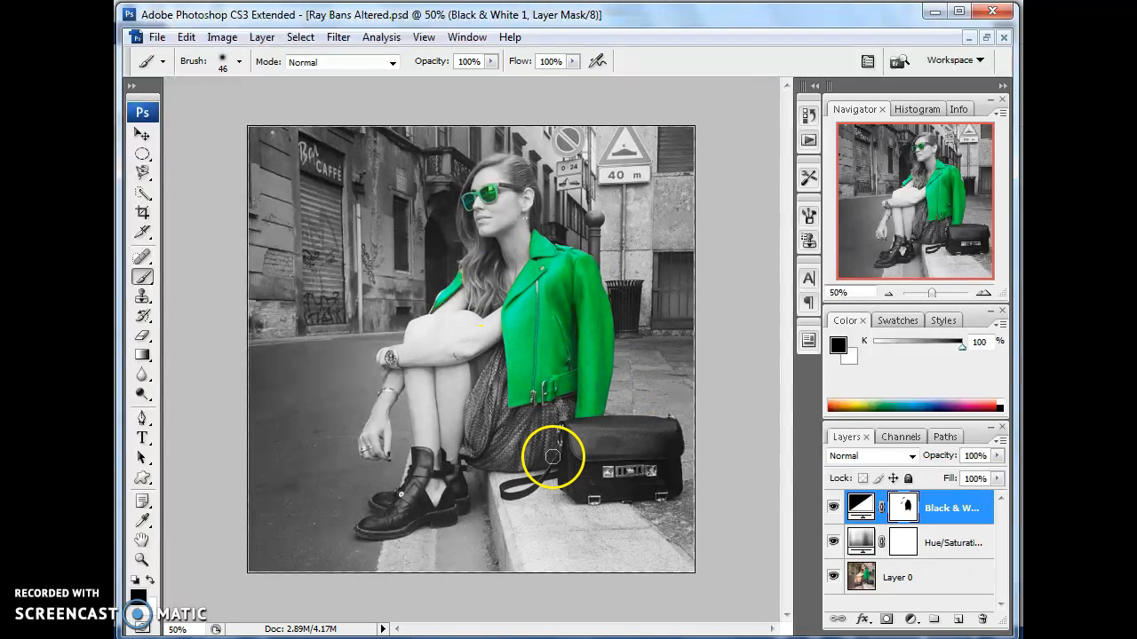
{"action": "double_click", "coordinate": [954, 543]}
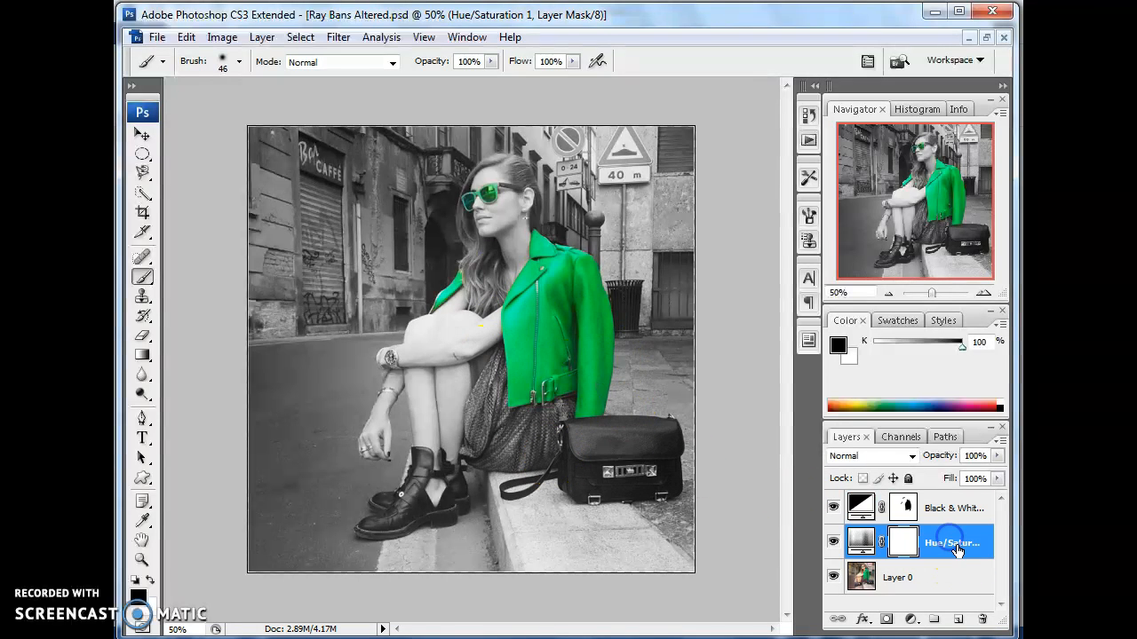
{"action": "double_click", "coordinate": [861, 544]}
{"action": "left_click", "coordinate": [449, 555]}
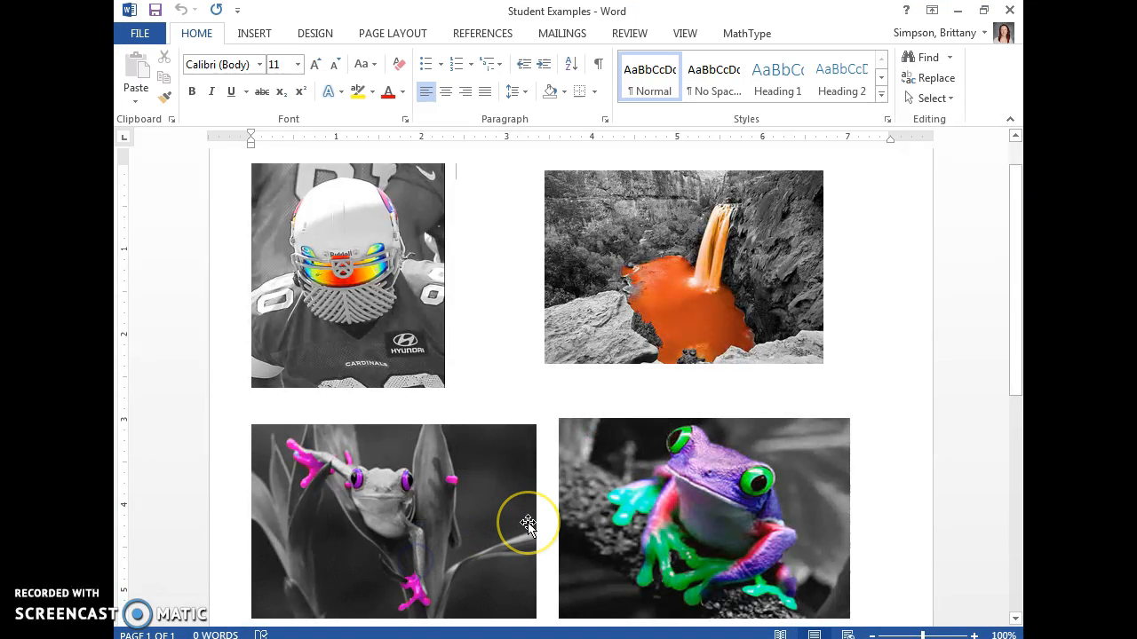